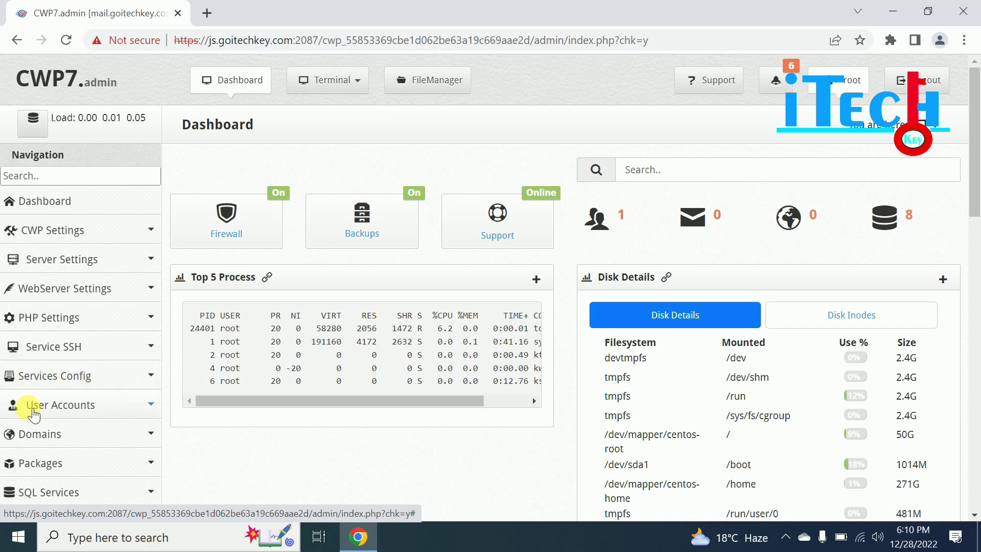
Open the server's File Manager from the File Management features.
scroll(67, 399, down, 1)
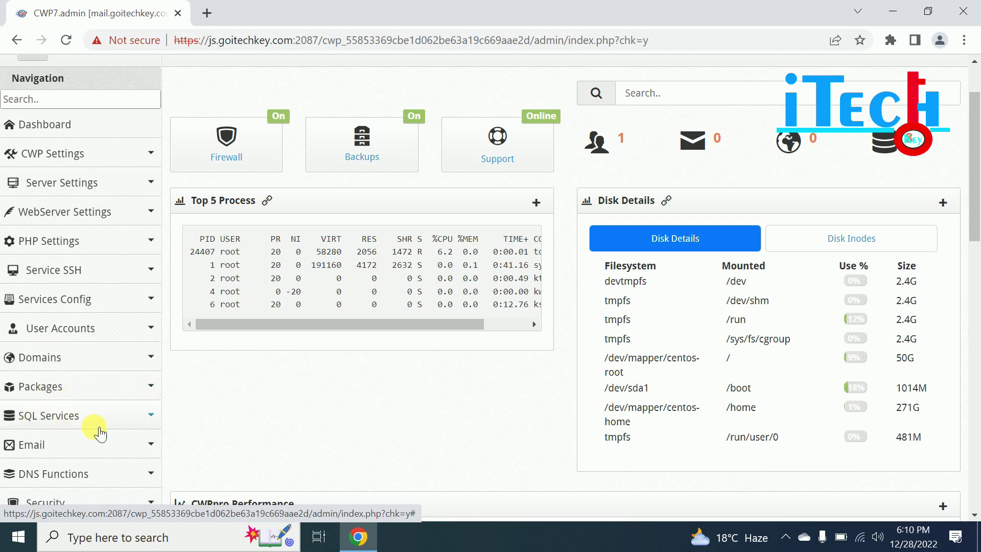
scroll(72, 443, down, 2)
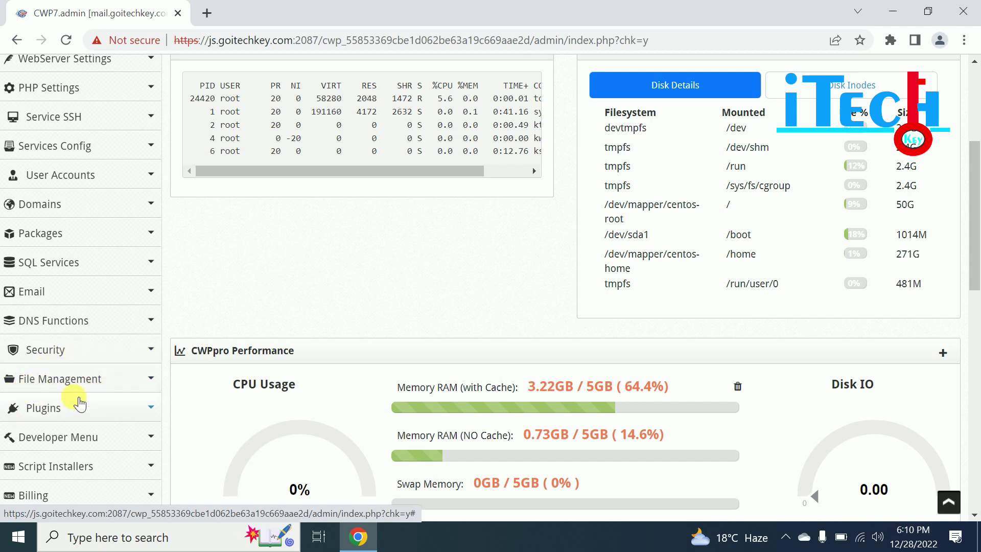
scroll(104, 420, down, 1)
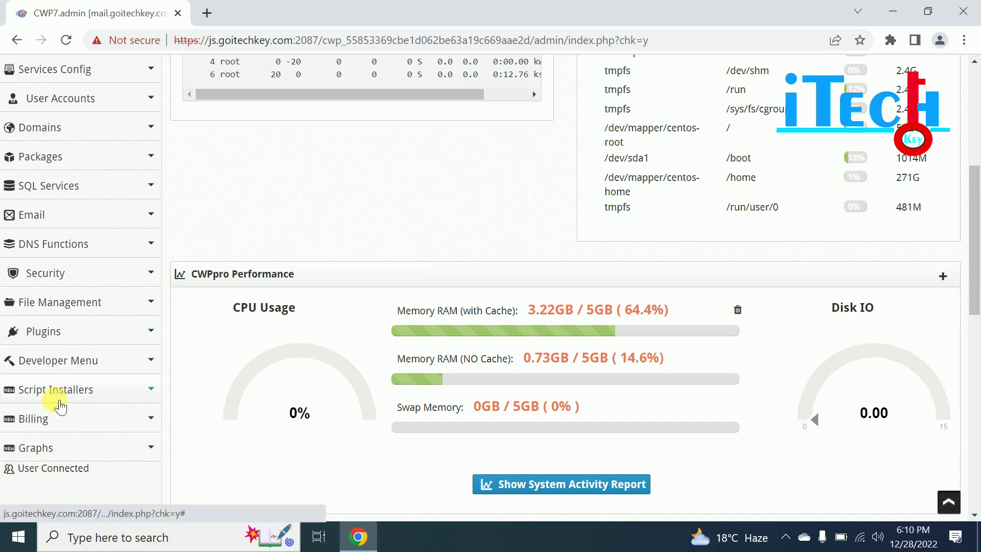
click(64, 306)
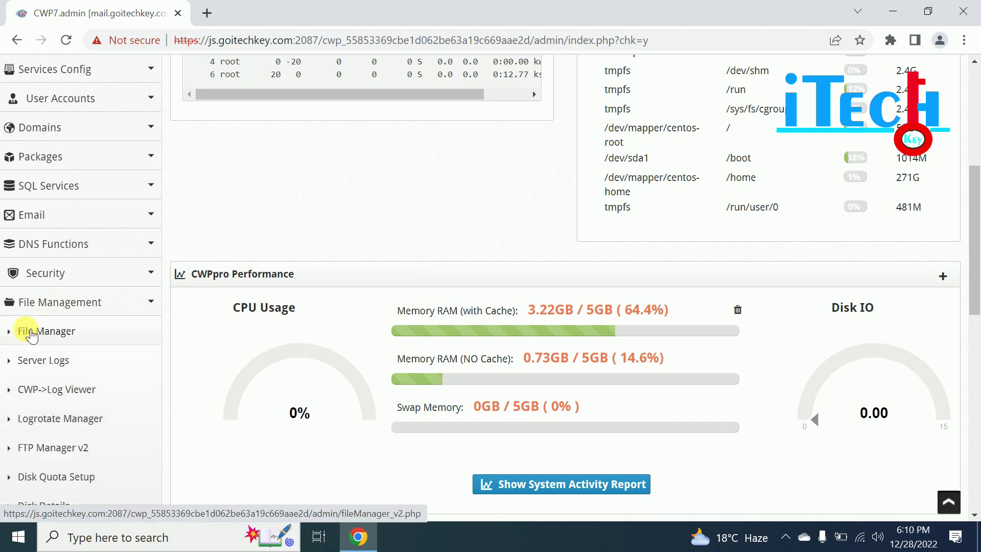
click(30, 335)
Browse to the itechkey folder inside the home directory, and close the file manager after viewing its contents.
scroll(291, 328, up, 3)
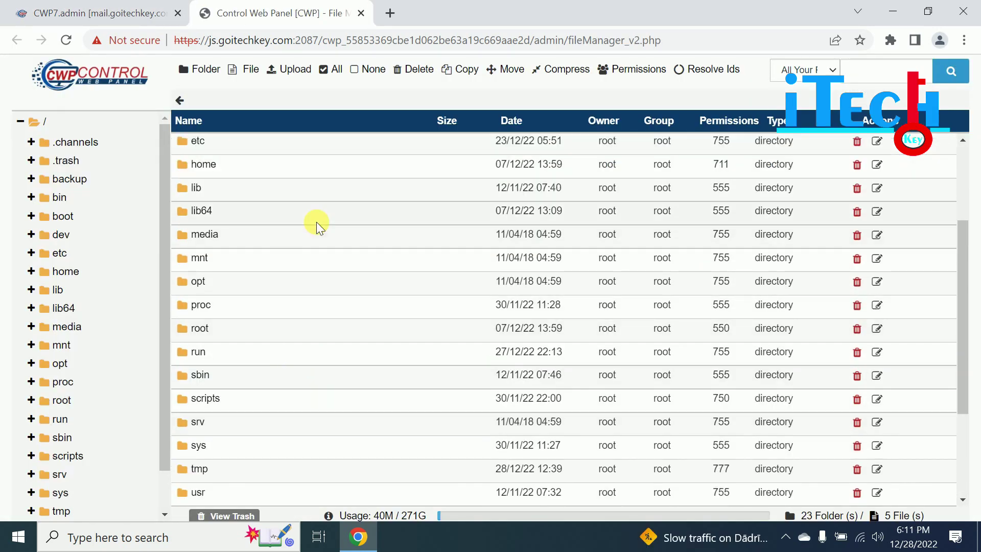
scroll(253, 265, down, 2)
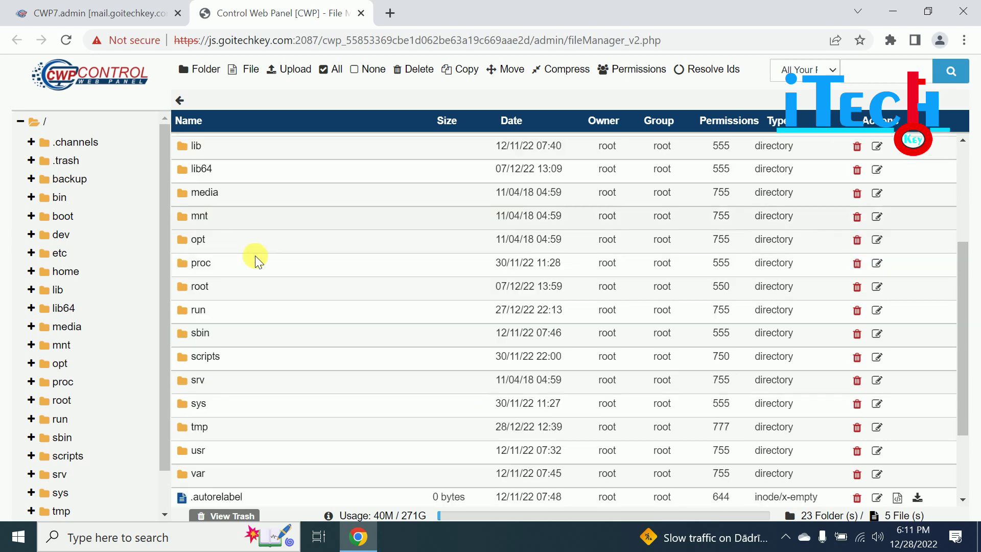
scroll(255, 263, up, 5)
double_click(220, 240)
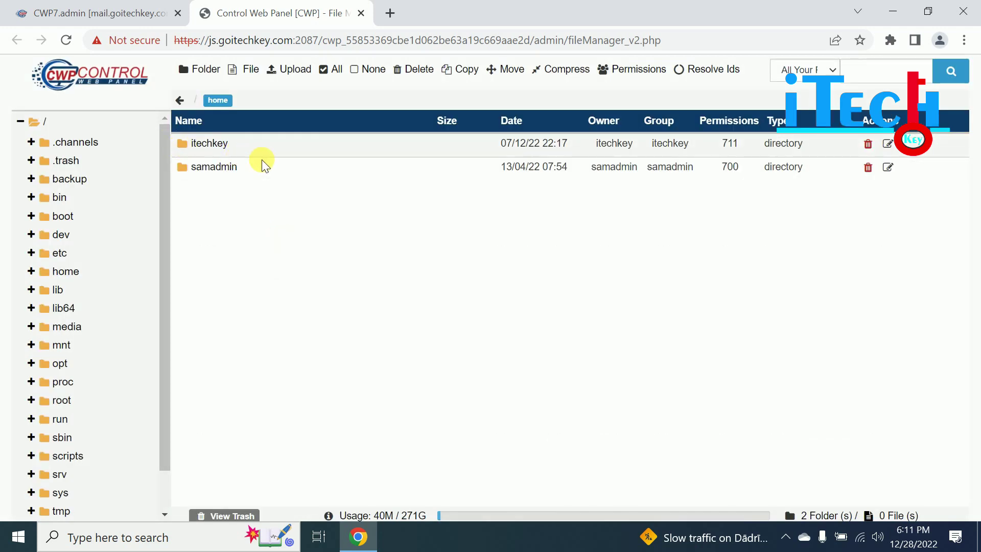
double_click(247, 149)
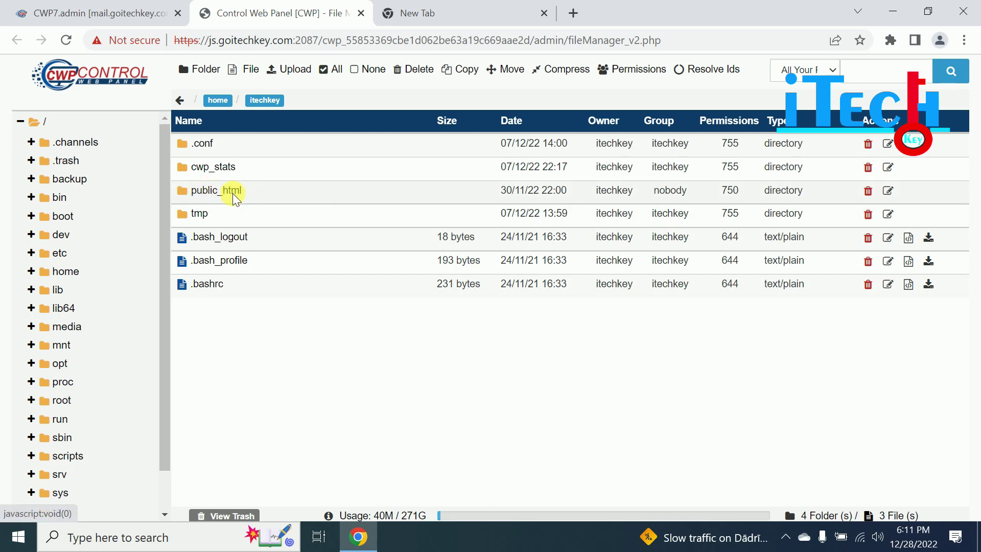
key(ctrl+w)
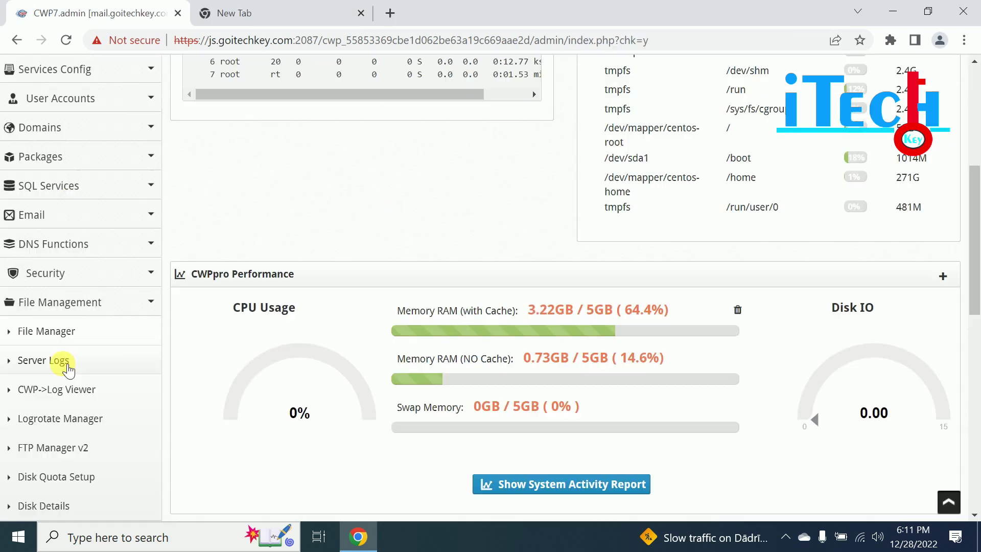
Open Server Logs and look through the log files in the /var/log directory.
click(36, 363)
scroll(361, 256, down, 2)
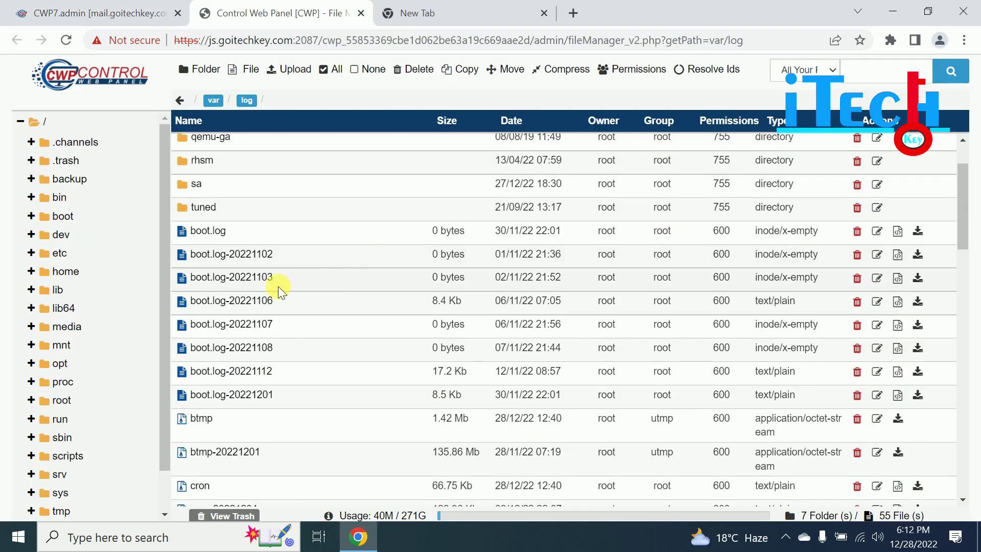
scroll(317, 274, down, 2)
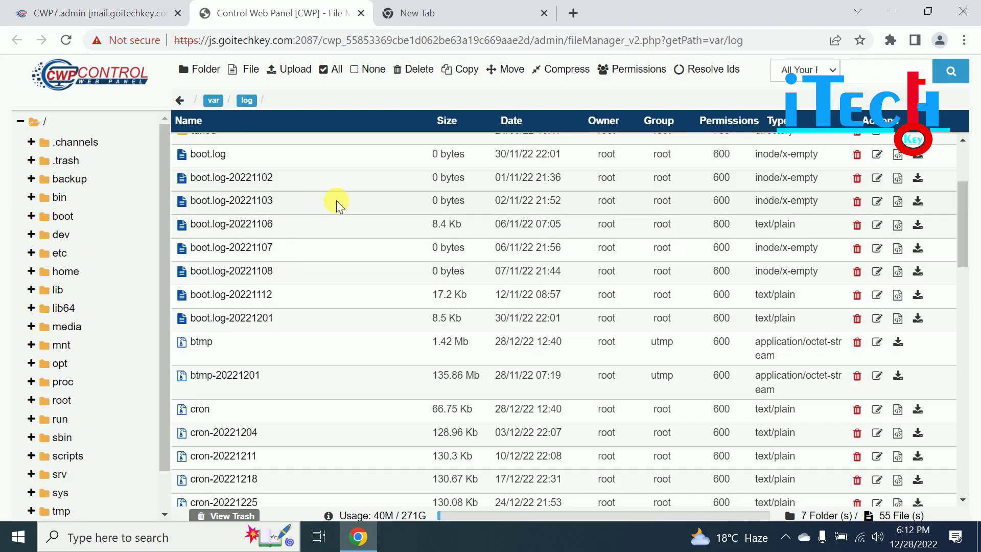
scroll(250, 415, down, 2)
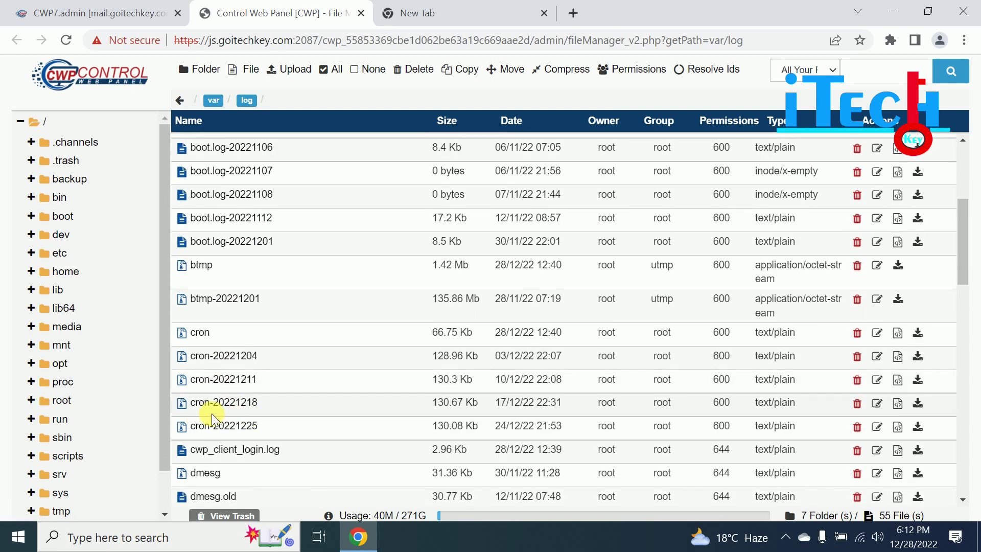
scroll(214, 417, down, 4)
scroll(252, 381, down, 2)
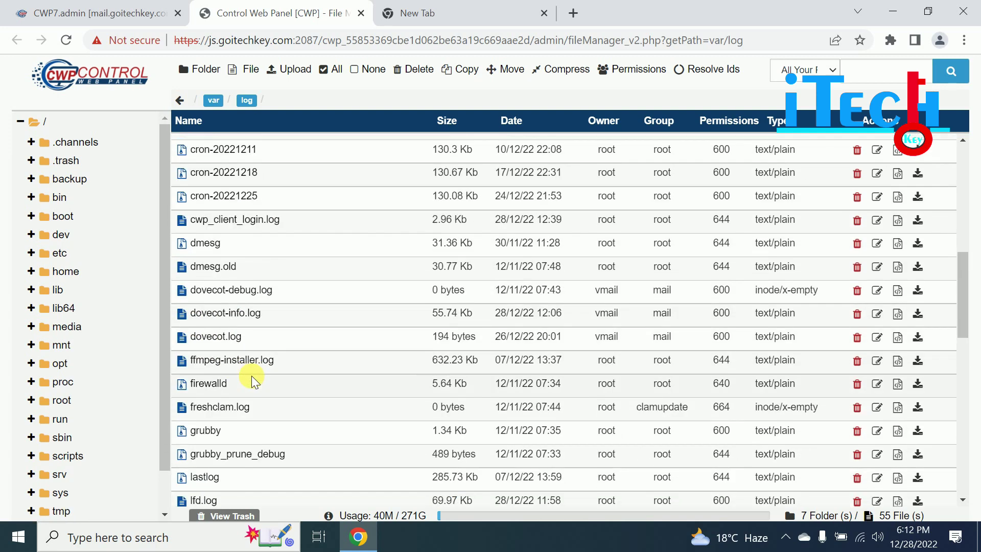
scroll(267, 379, down, 2)
scroll(292, 373, down, 2)
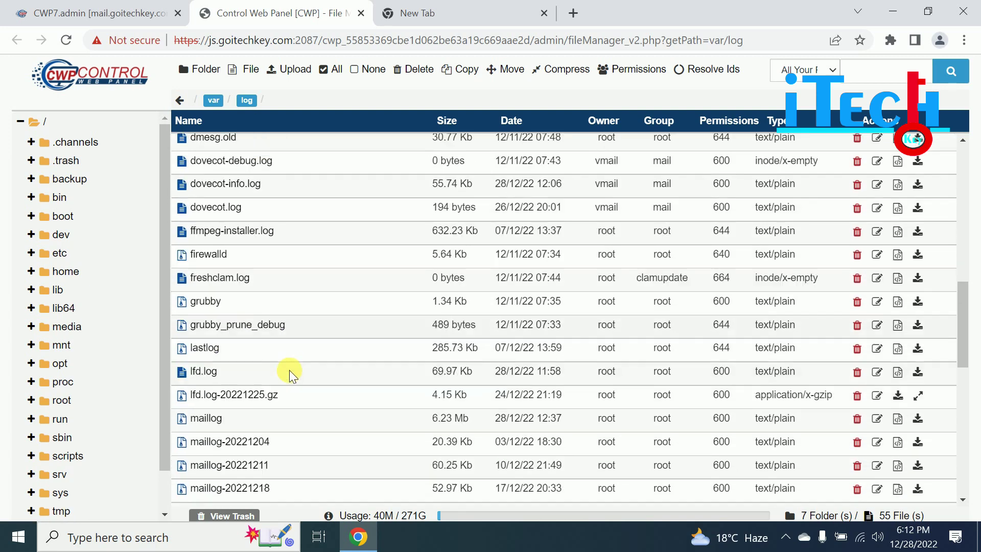
scroll(292, 376, down, 2)
scroll(332, 373, down, 3)
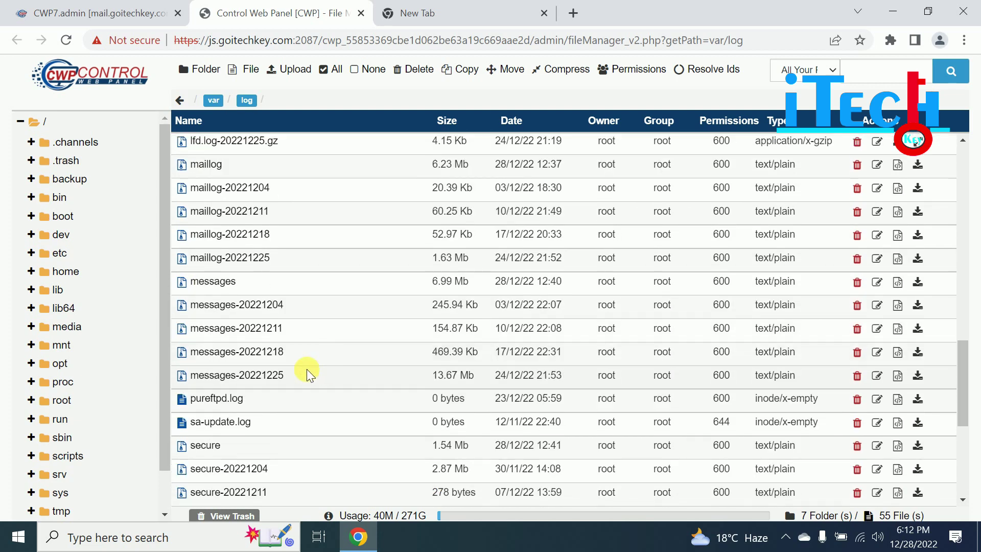
scroll(228, 377, down, 2)
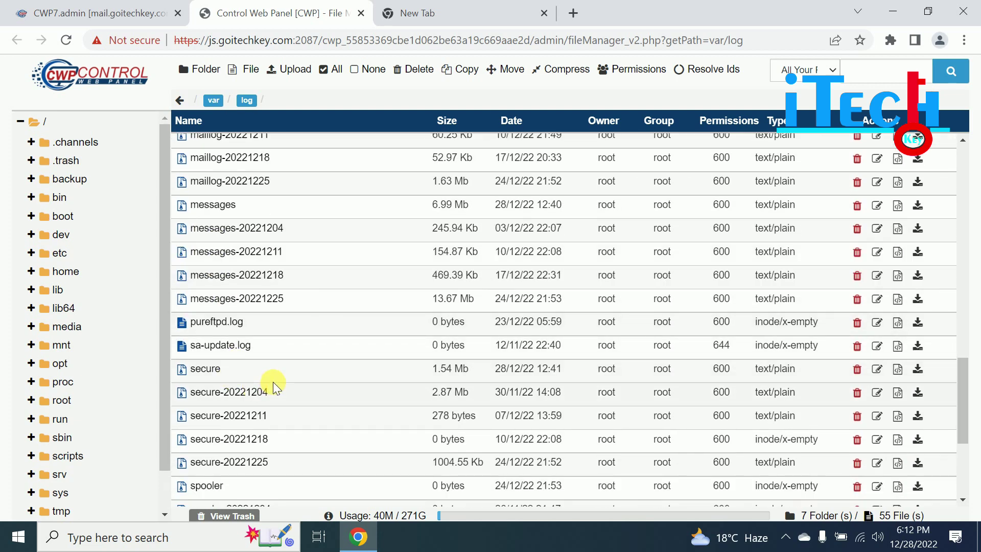
scroll(278, 384, up, 8)
scroll(280, 383, up, 10)
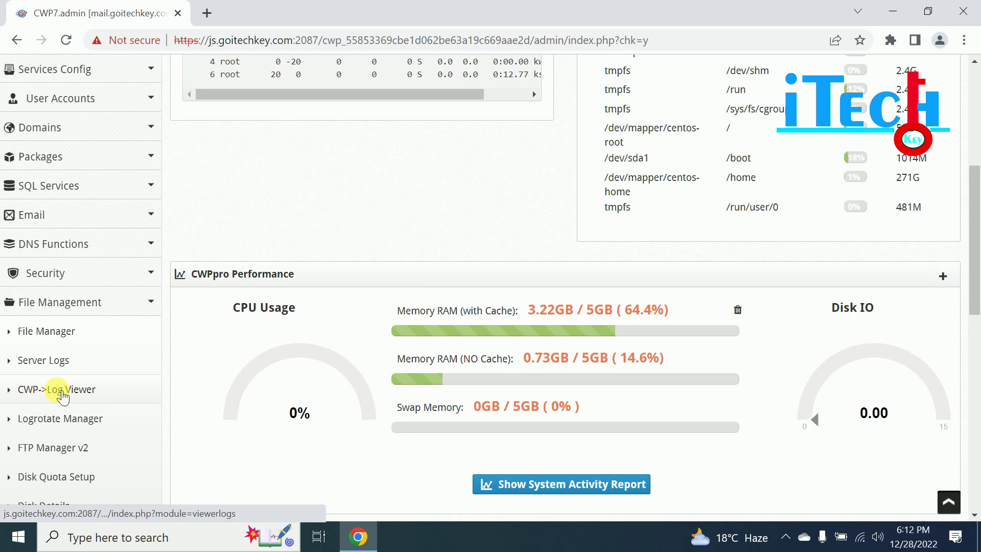
Open the CWP Log Viewer and choose maillog as the registry file.
click(54, 390)
click(281, 181)
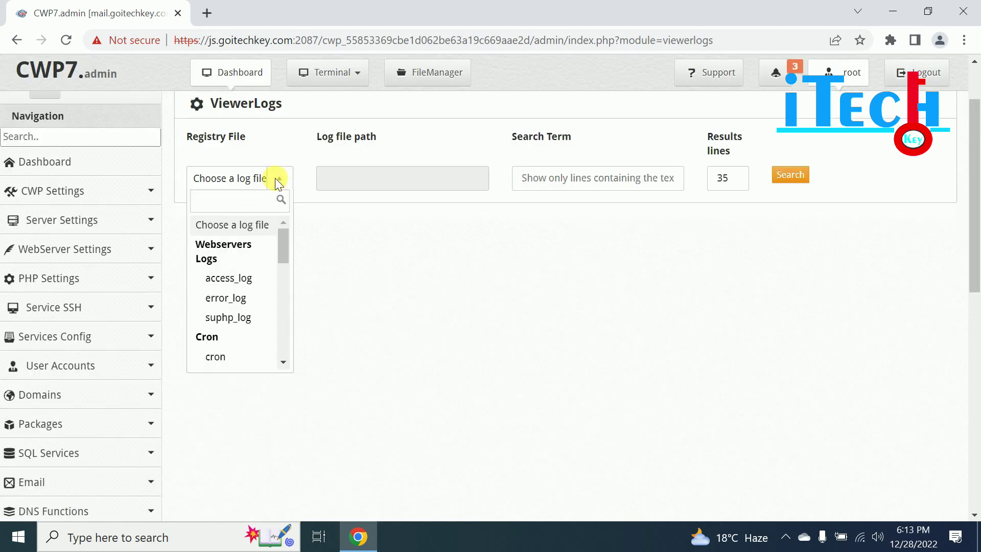
scroll(280, 294, down, 6)
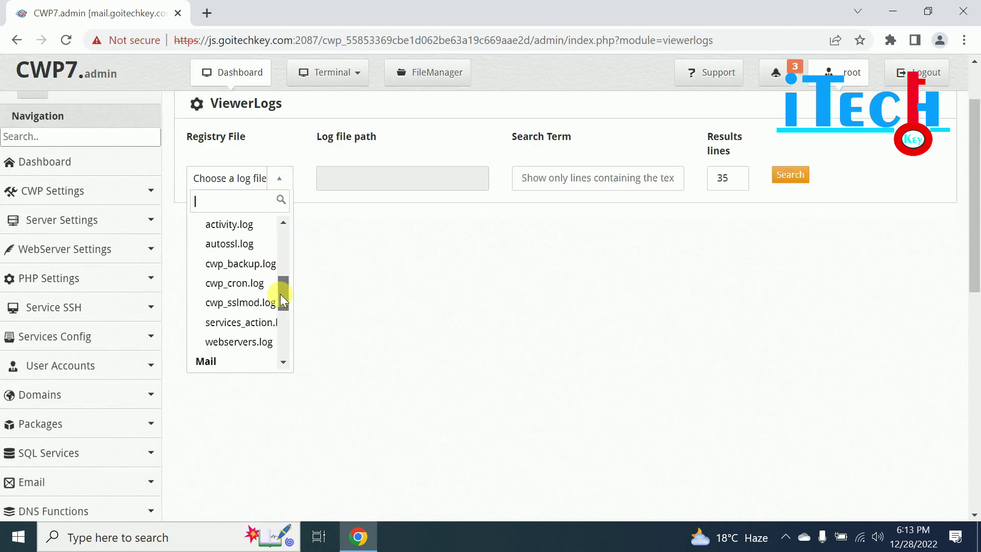
scroll(284, 242, up, 4)
scroll(284, 241, up, 2)
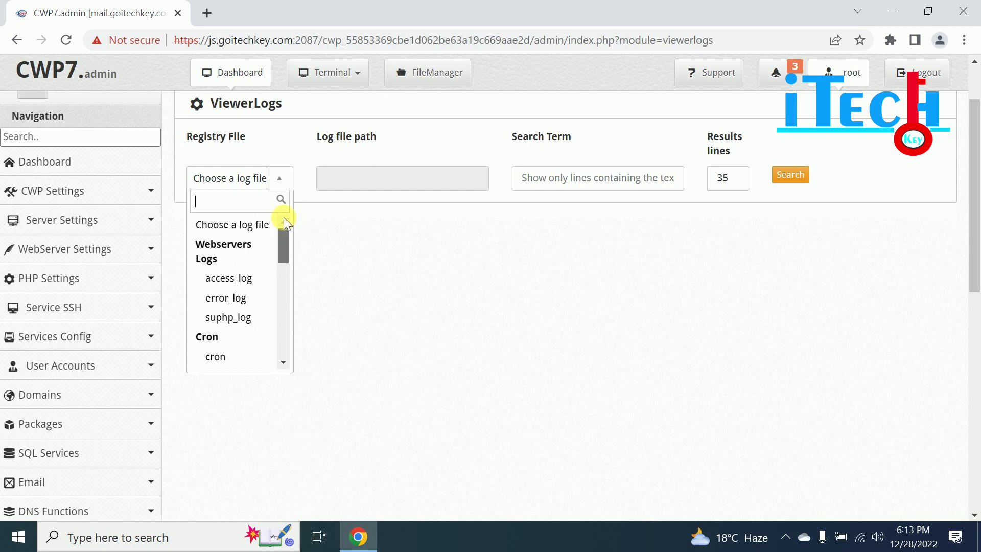
scroll(262, 294, down, 1)
scroll(261, 294, down, 6)
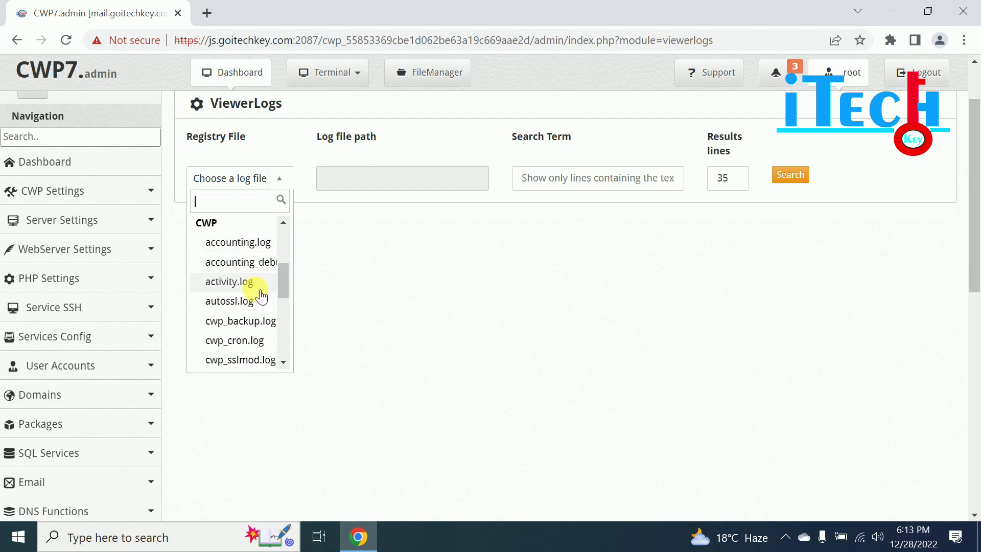
click(225, 286)
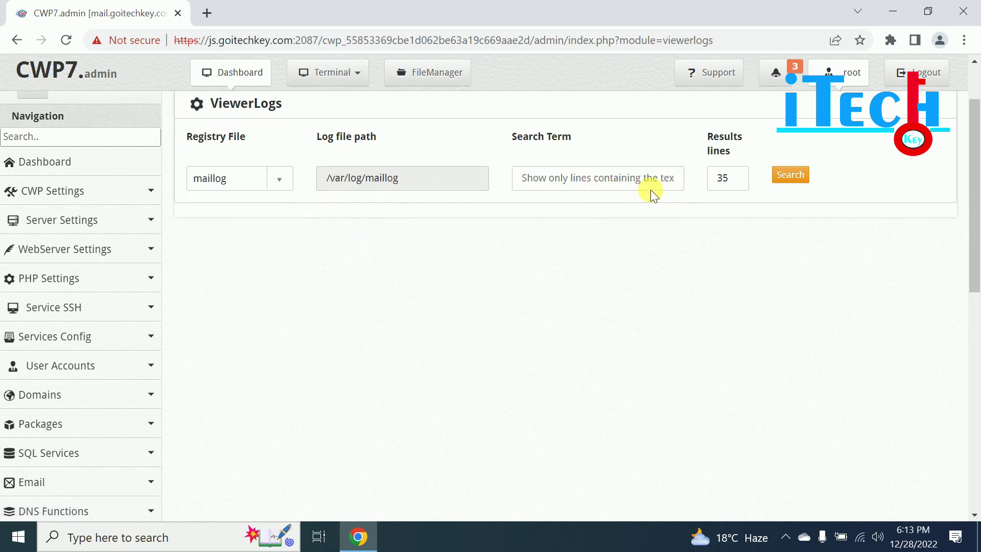
Display the maillog entries without a search term and read through the output.
click(554, 180)
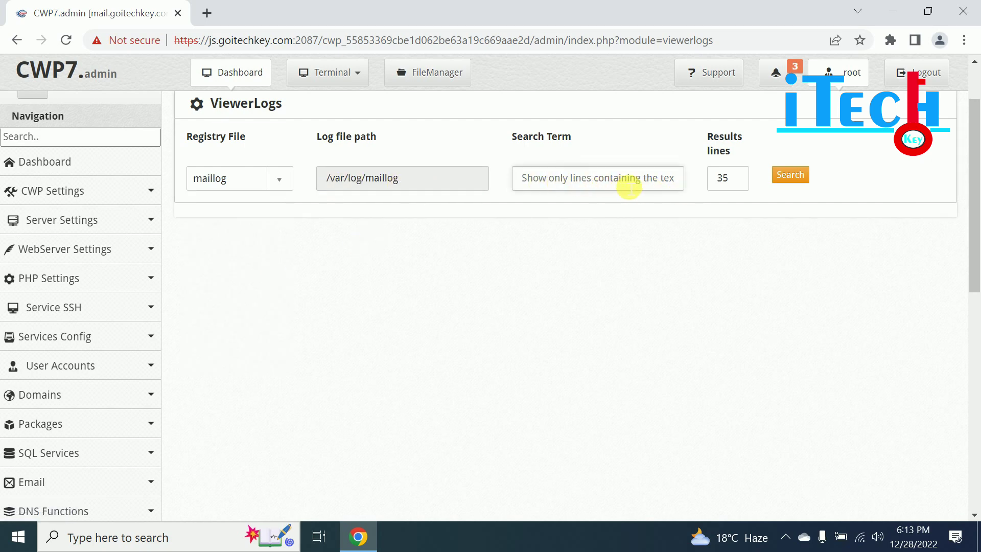
click(791, 175)
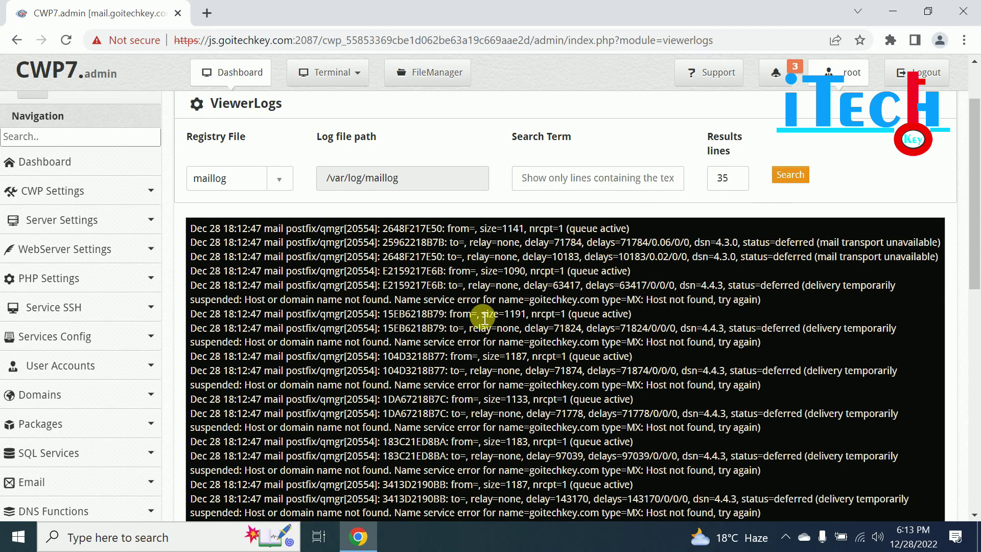
scroll(449, 324, down, 3)
scroll(435, 327, down, 3)
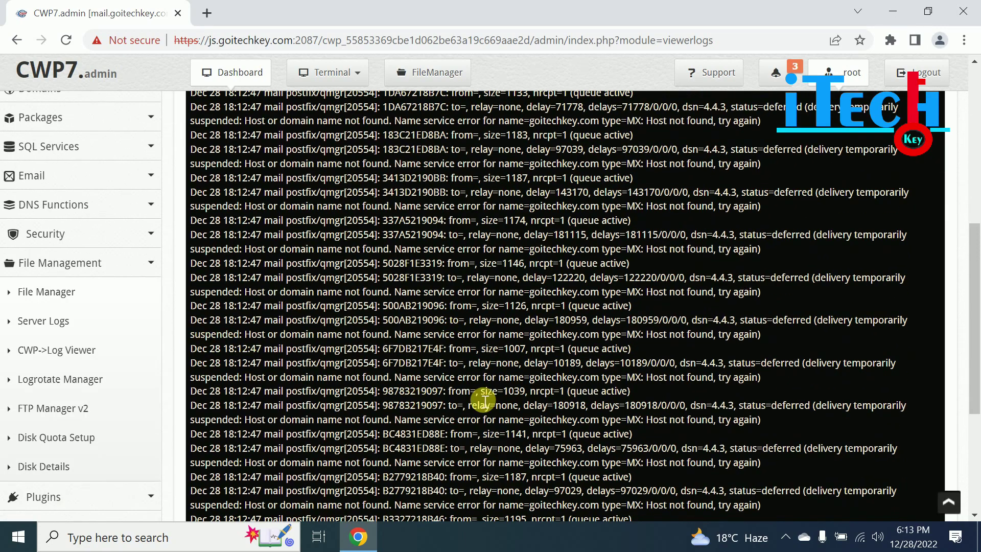
scroll(529, 372, down, 4)
scroll(531, 377, up, 10)
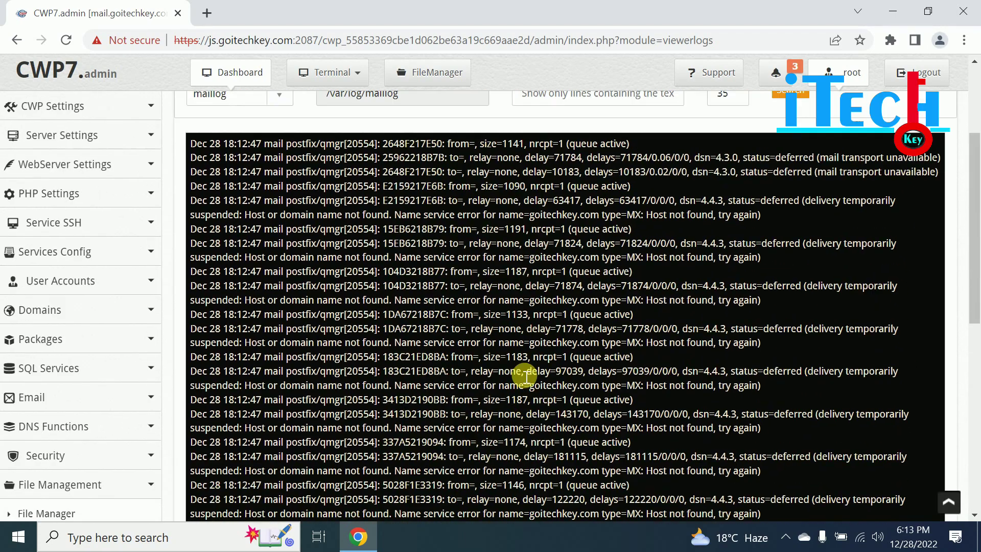
Open the Logrotate Manager and open the bootlog configuration file in the editor.
scroll(30, 426, down, 5)
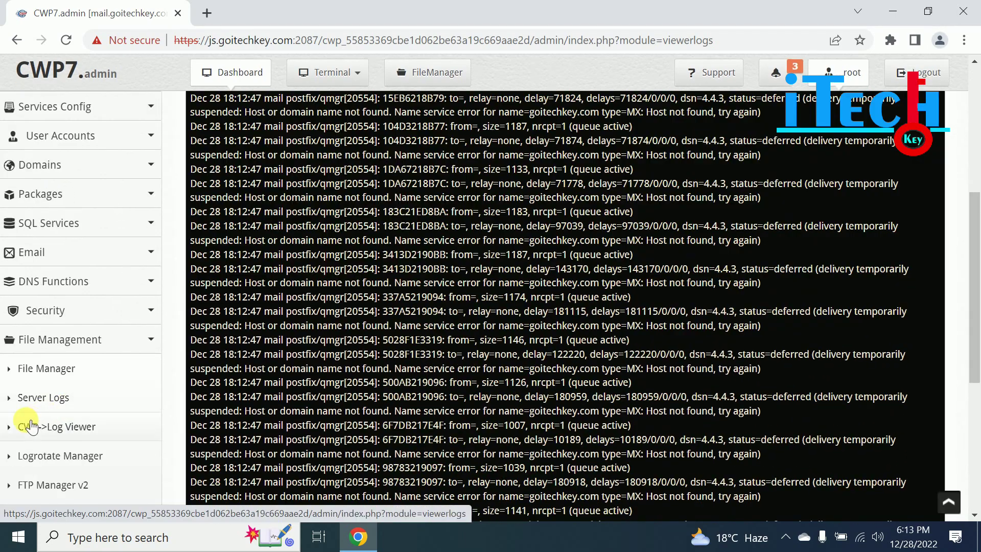
click(54, 456)
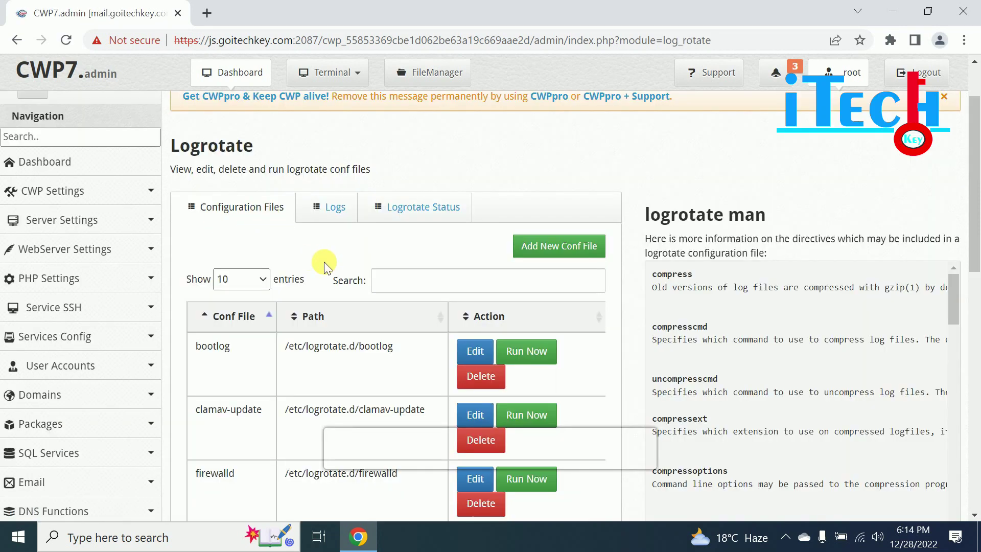
scroll(327, 271, down, 1)
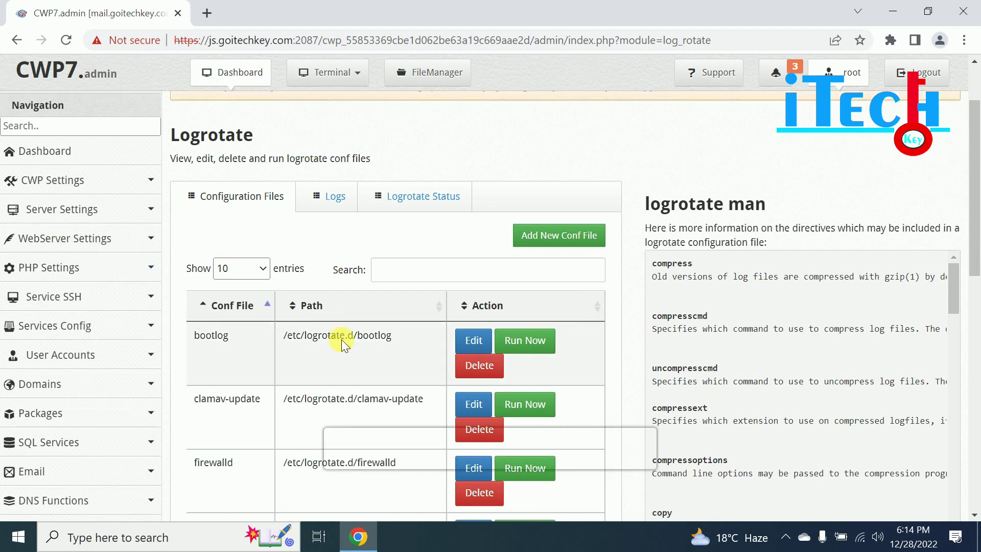
click(474, 275)
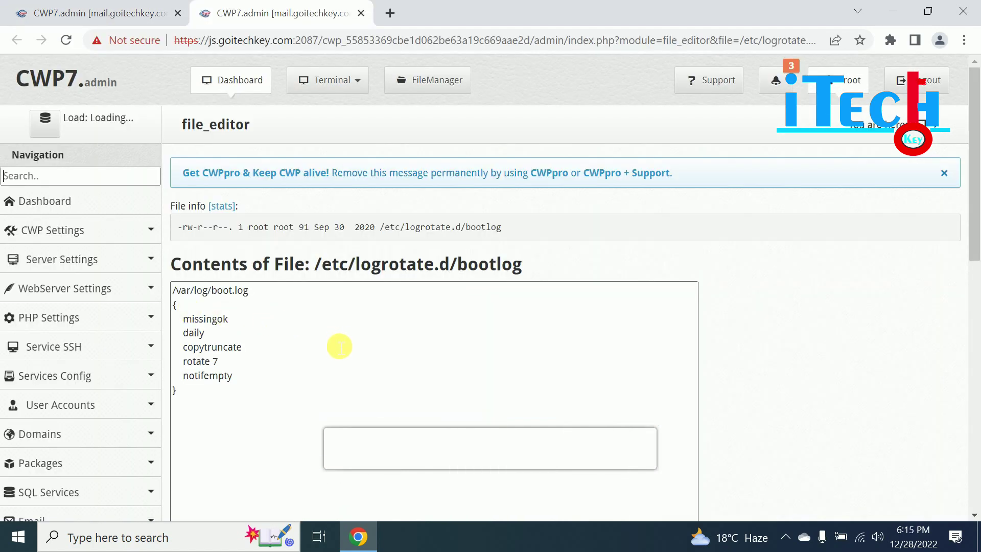
Return to the Logrotate configuration files and look through the list of conf files with their paths and actions.
click(102, 13)
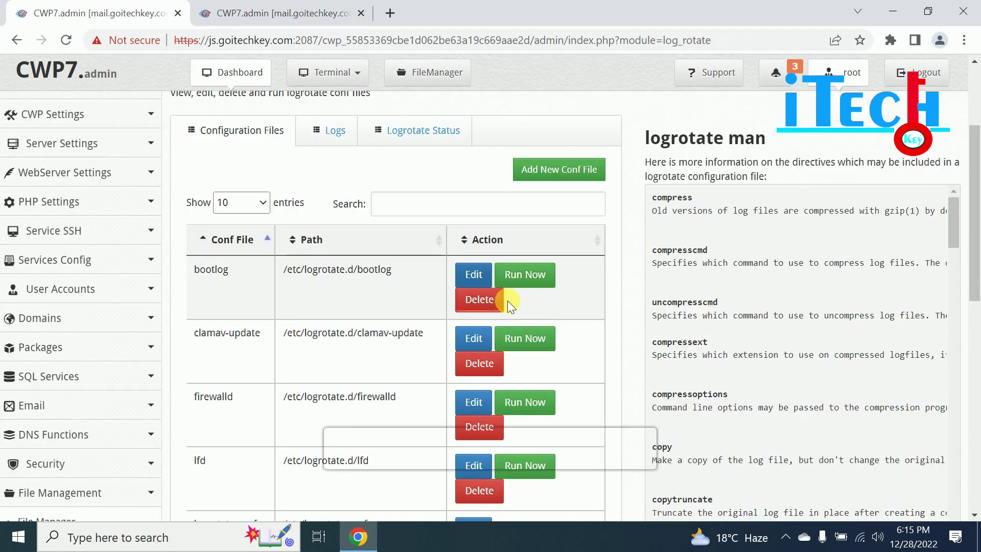
scroll(349, 304, down, 3)
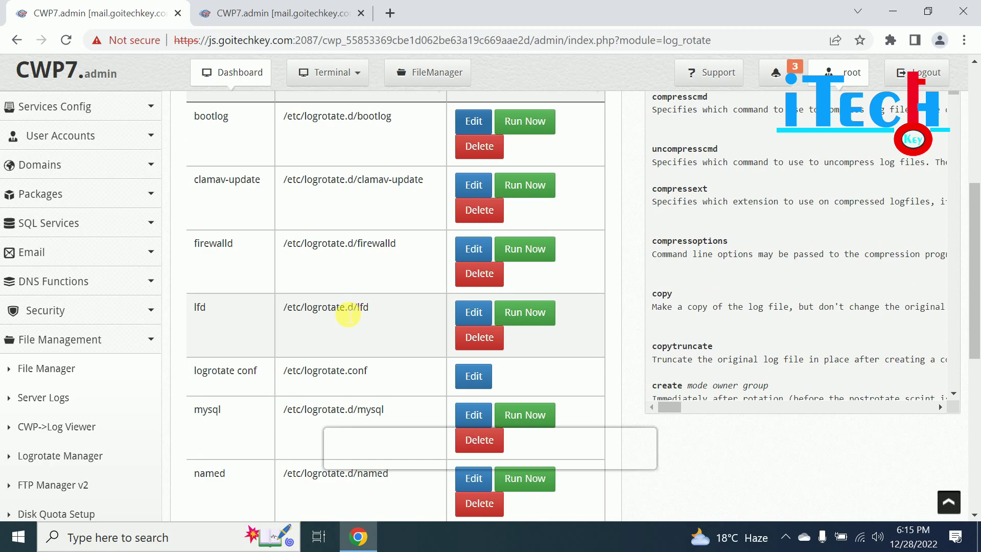
scroll(349, 315, down, 4)
scroll(346, 314, up, 10)
Review the Logrotate logs and the logrotate status of the server's log files.
click(340, 206)
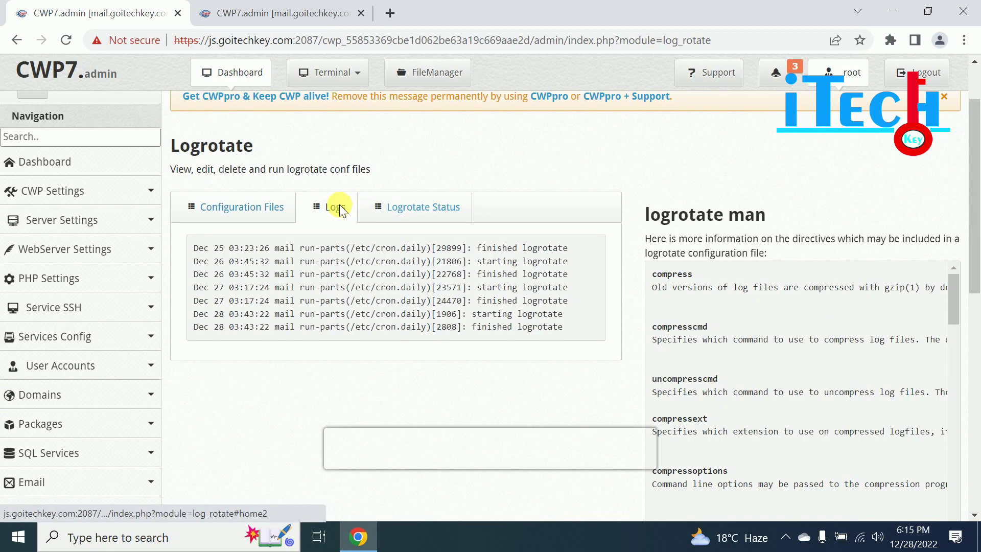
drag(210, 247, 545, 250)
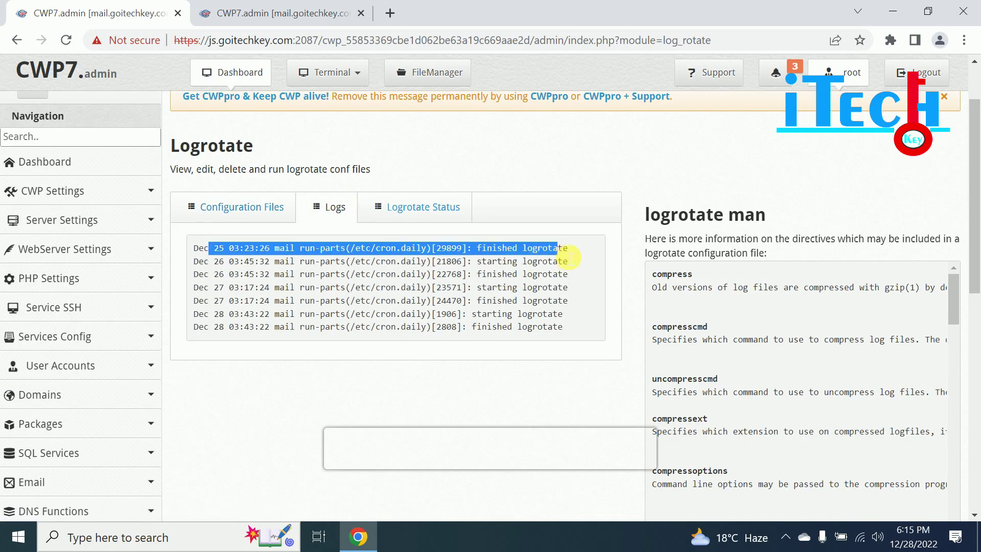
click(421, 214)
scroll(322, 258, down, 3)
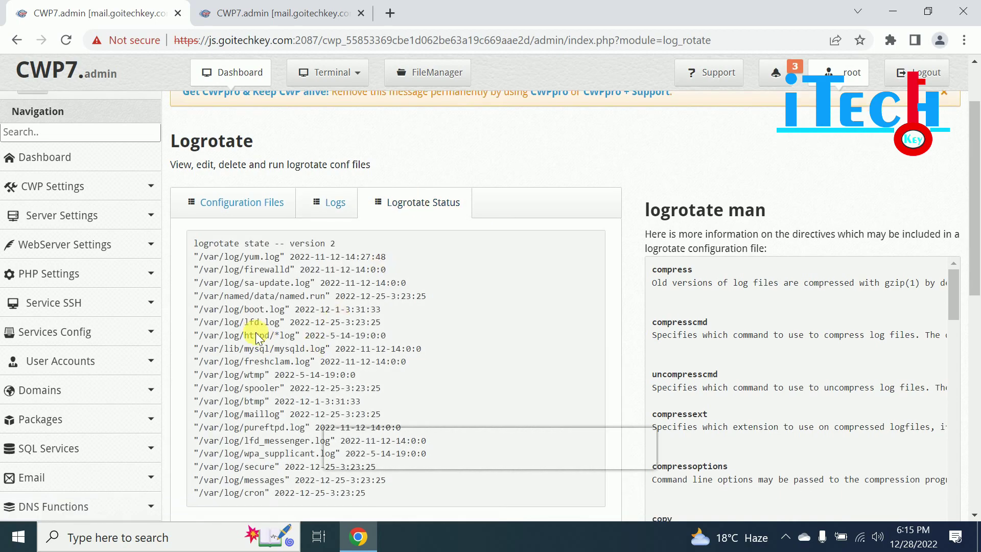
Open FTP Manager v2 from File Management and bring up its form for adding a user.
scroll(327, 311, up, 3)
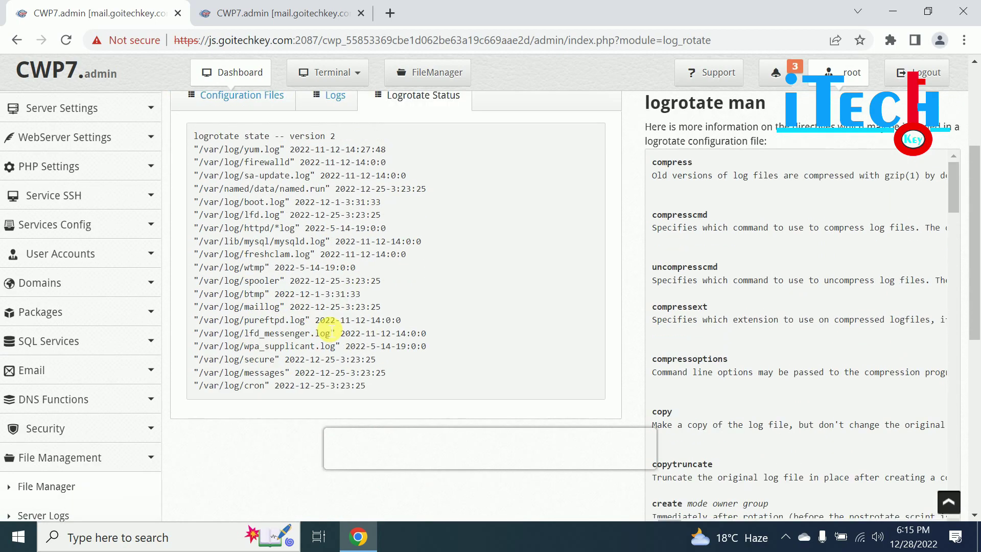
scroll(359, 372, down, 6)
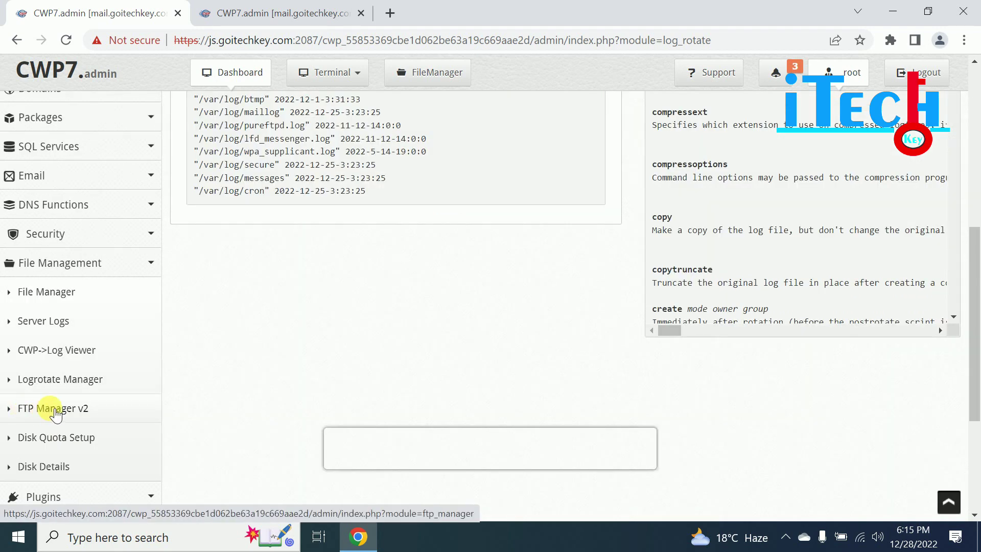
click(49, 408)
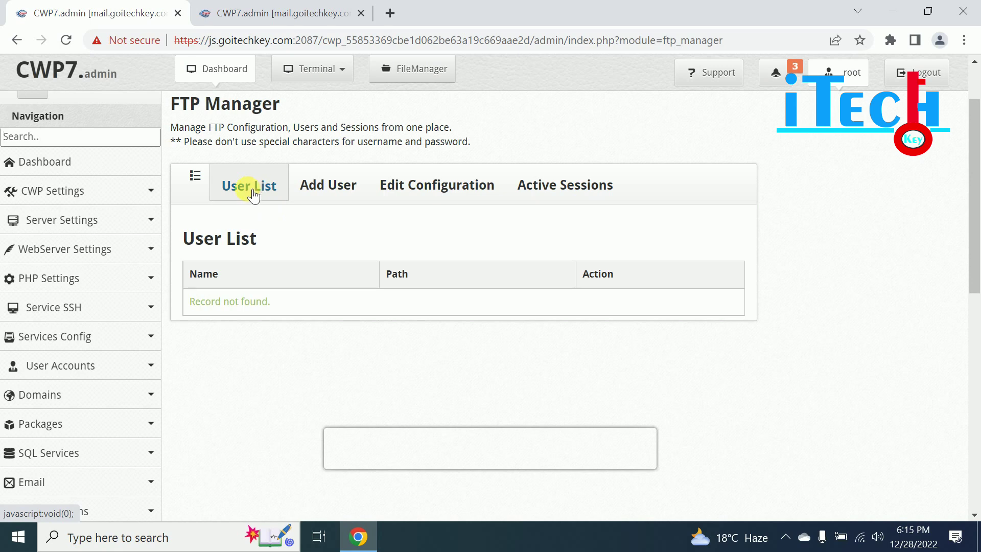
click(340, 193)
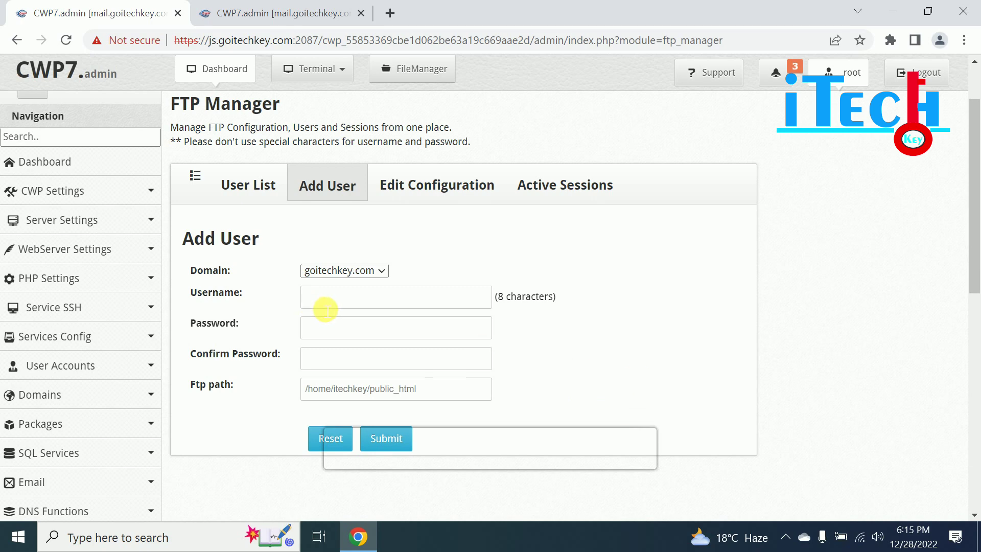
Keep goitechkey.com as the new FTP user's domain and enter itechkey as the username.
click(377, 271)
click(332, 280)
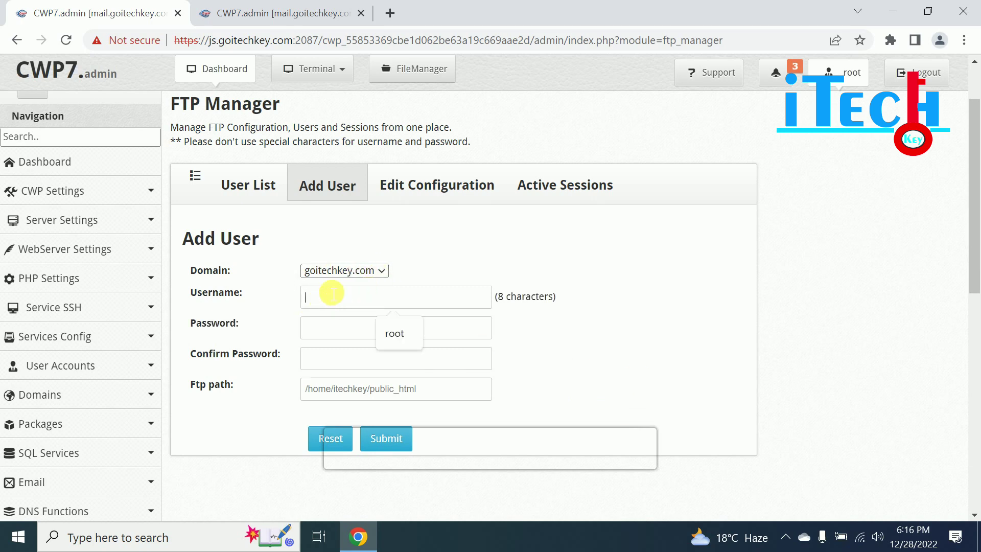
click(367, 273)
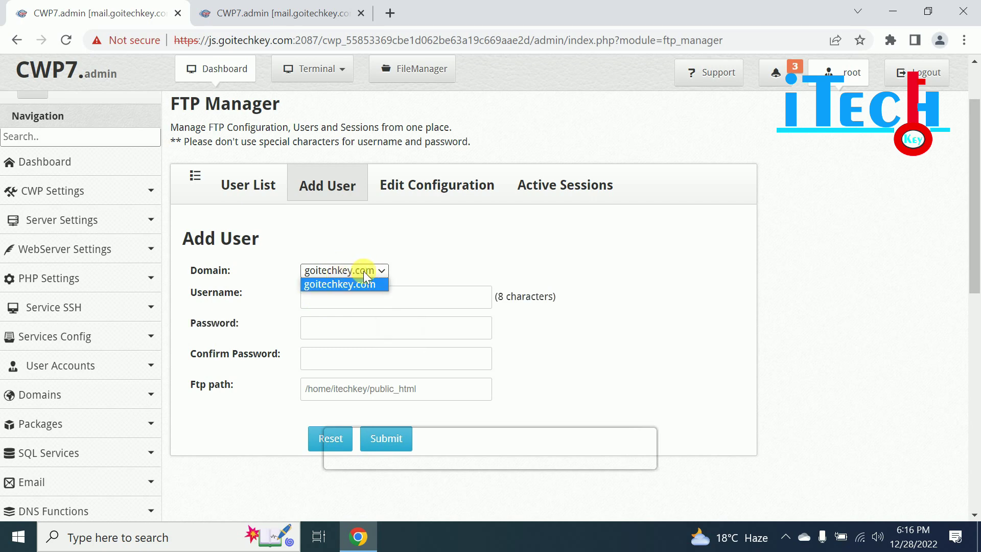
click(314, 303)
text(i)
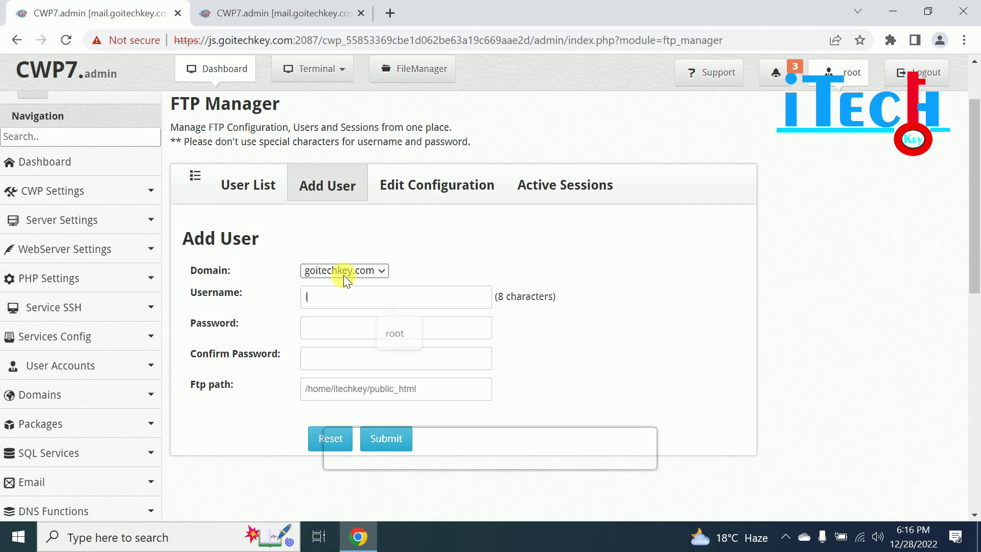
text(techkey)
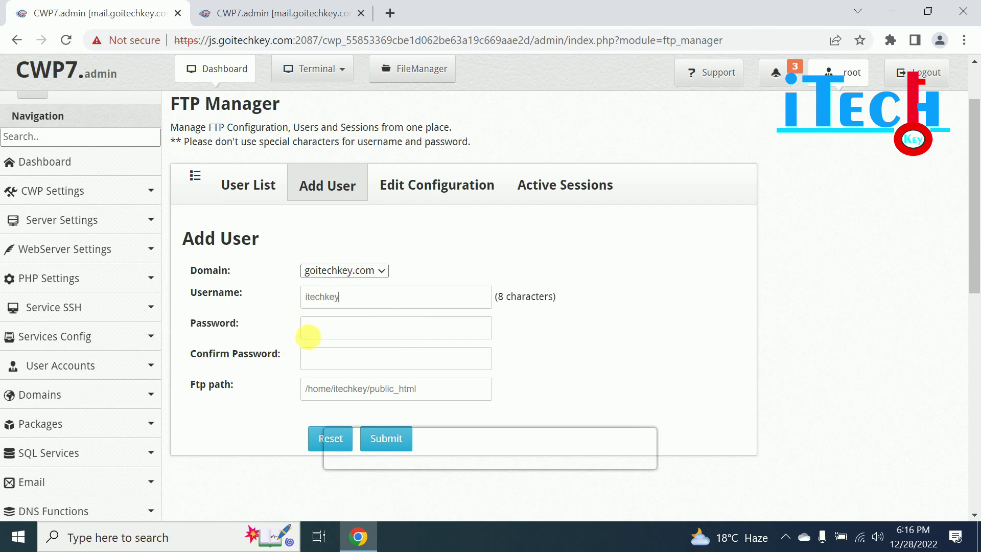
Enter and confirm the FTP user's password, set the FTP path to /home/itechkey/ and submit the new user.
click(311, 332)
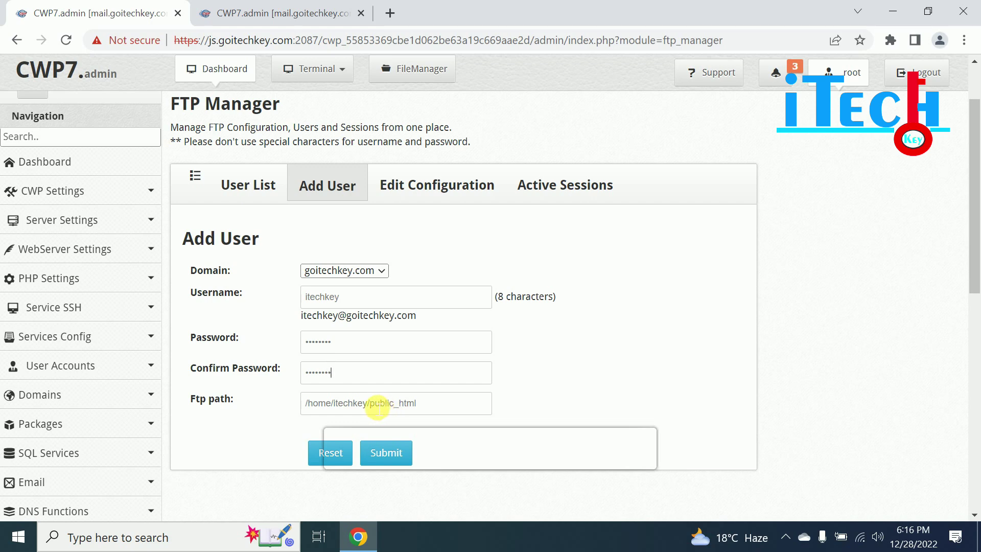
double_click(379, 404)
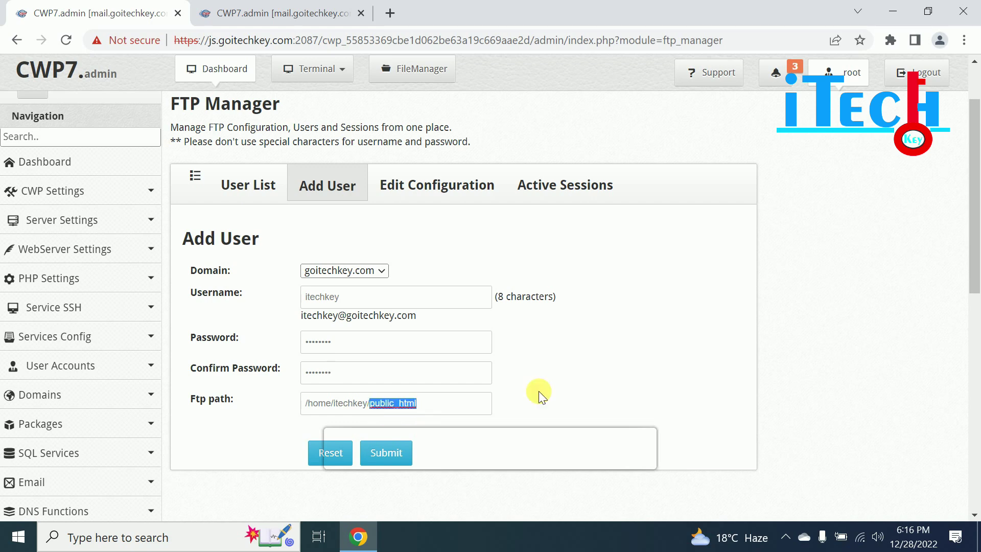
key(BackSpace)
scroll(539, 391, down, 2)
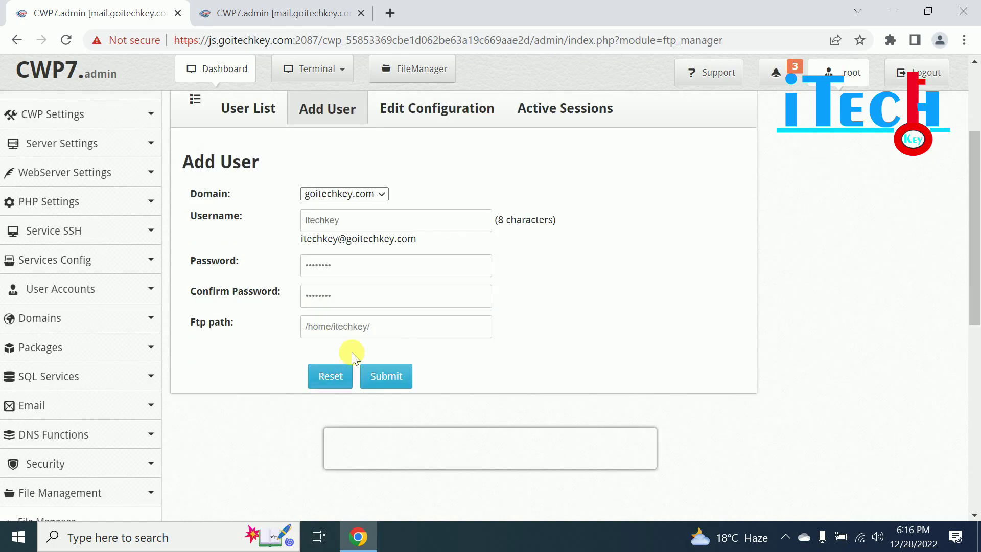
click(388, 376)
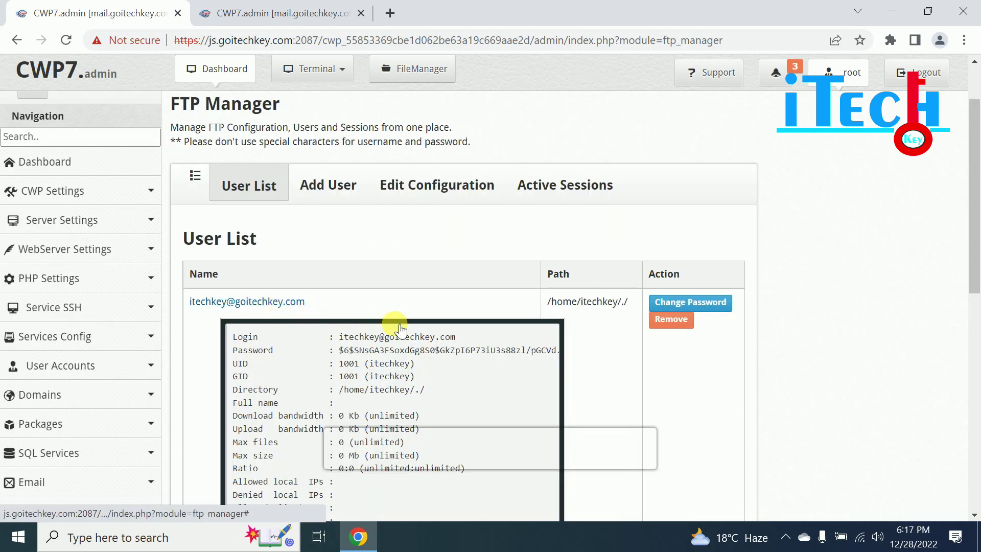
Review the new FTP user's account details, path and available actions in the user list.
scroll(402, 329, down, 2)
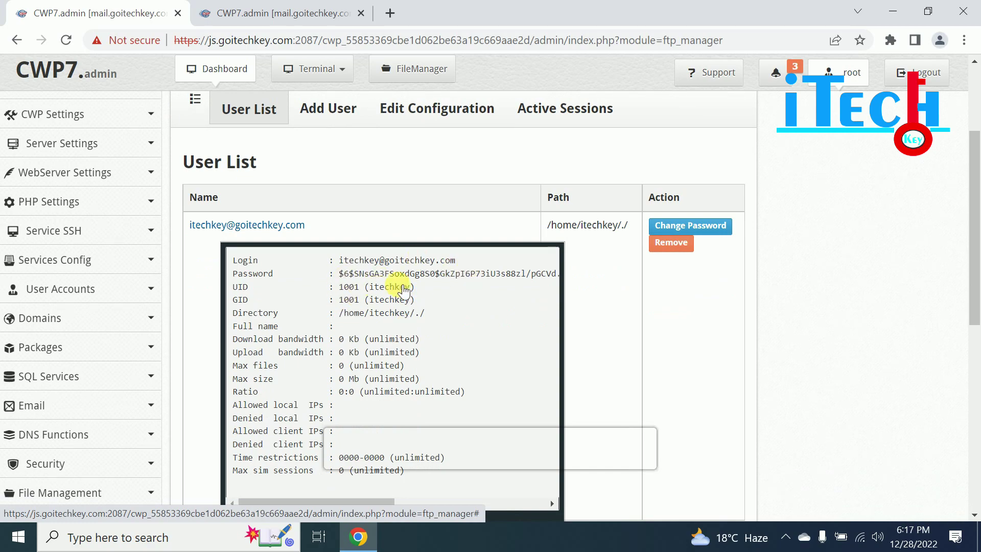
scroll(449, 405, down, 3)
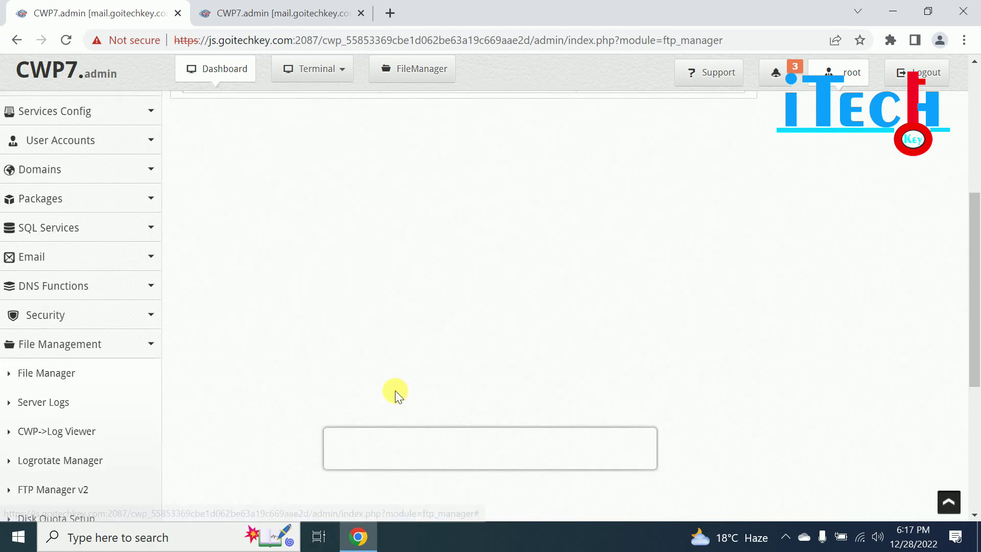
scroll(290, 305, up, 3)
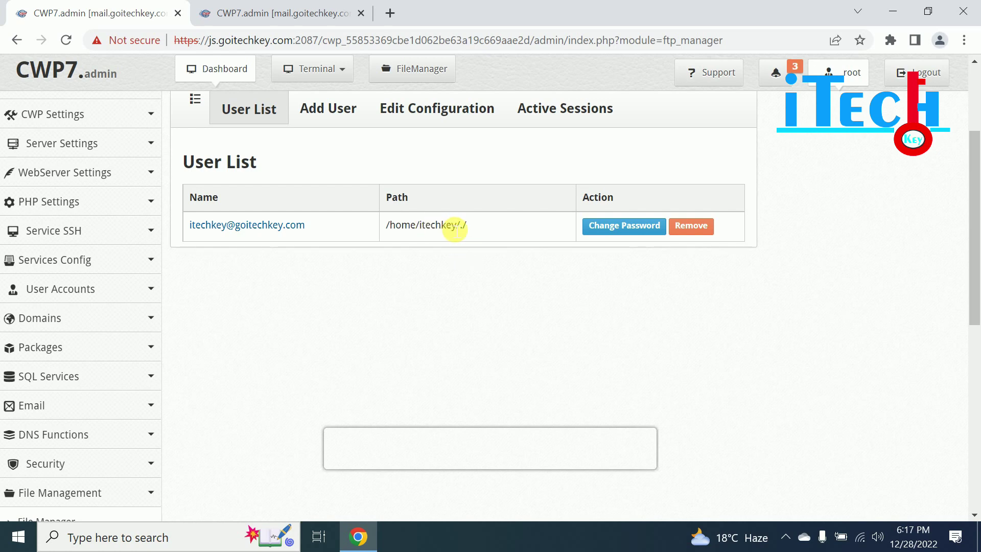
Open the FTP configuration for editing and review the settings from ChrootEveryone through DisplayDotFiles.
scroll(498, 265, up, 1)
scroll(500, 271, up, 2)
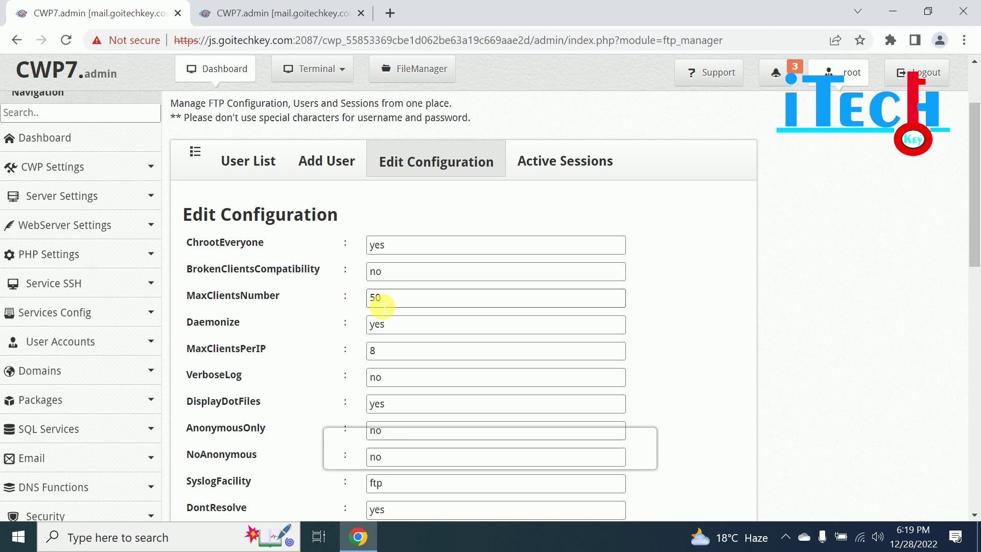
scroll(377, 320, down, 1)
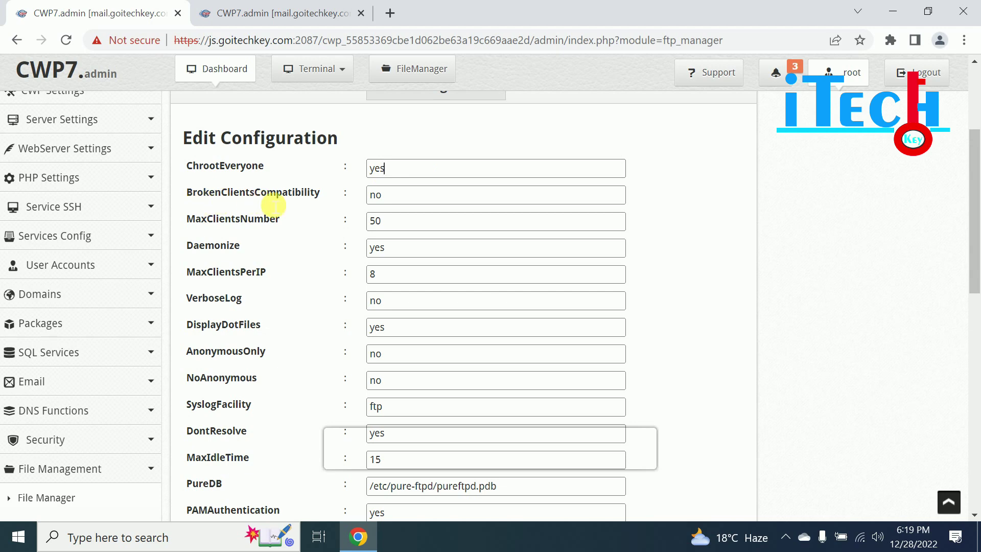
click(410, 207)
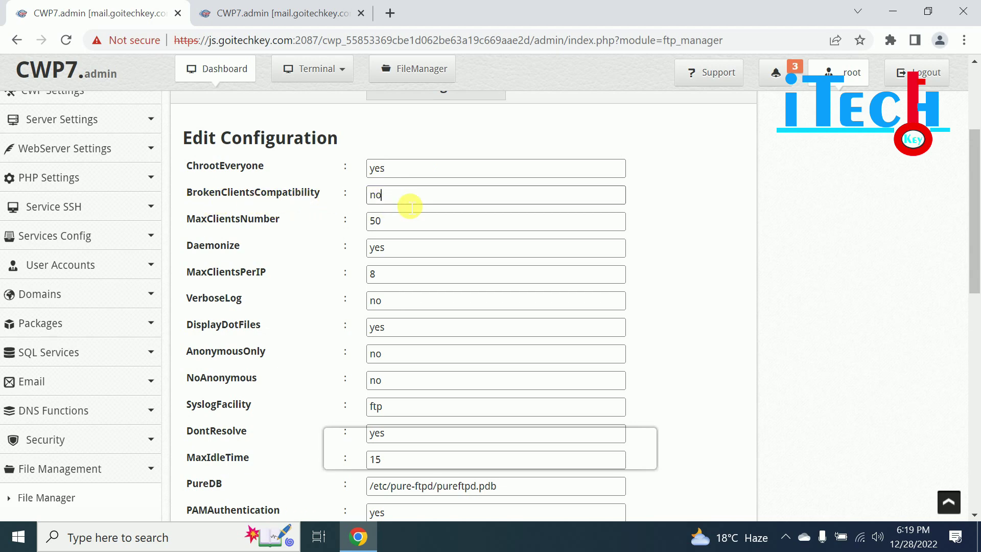
click(416, 224)
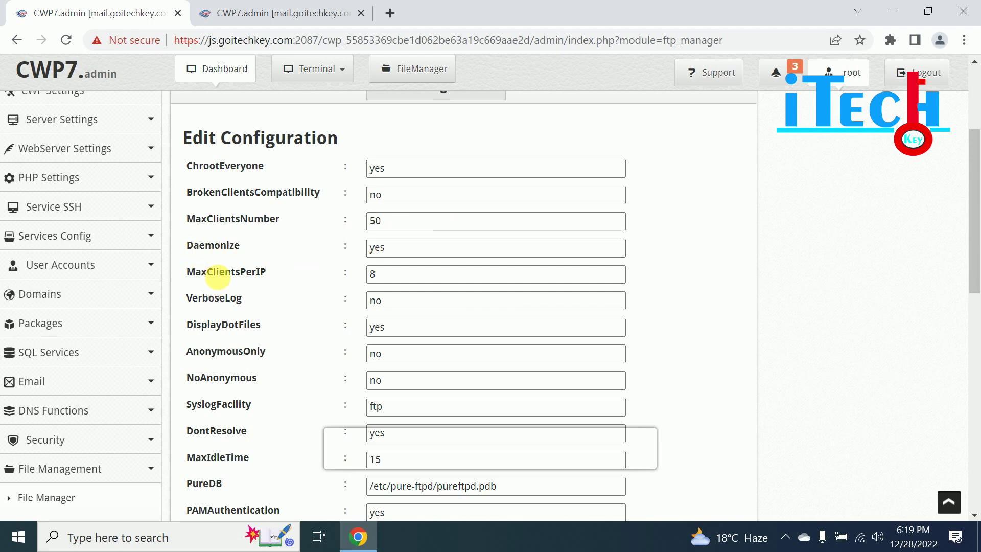
click(394, 274)
scroll(313, 309, down, 1)
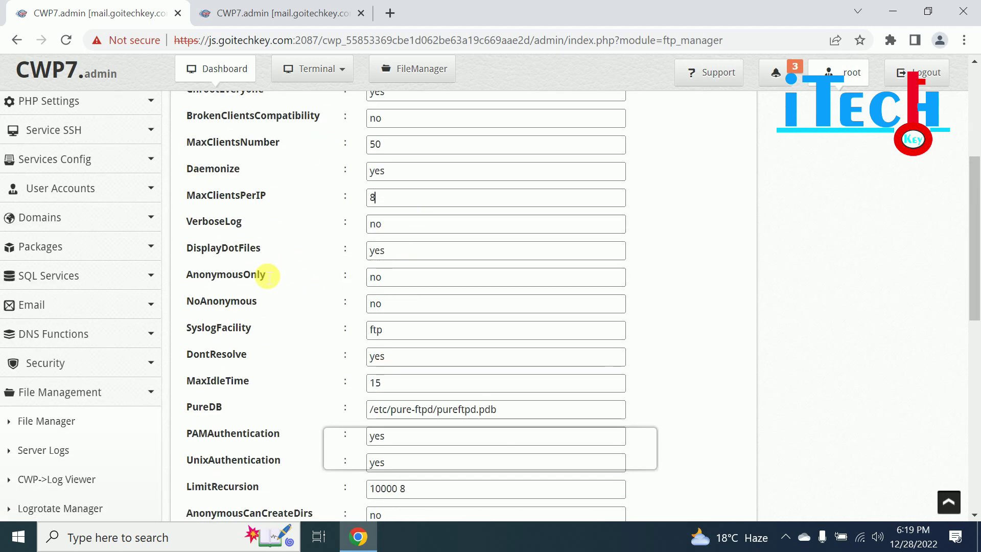
click(412, 256)
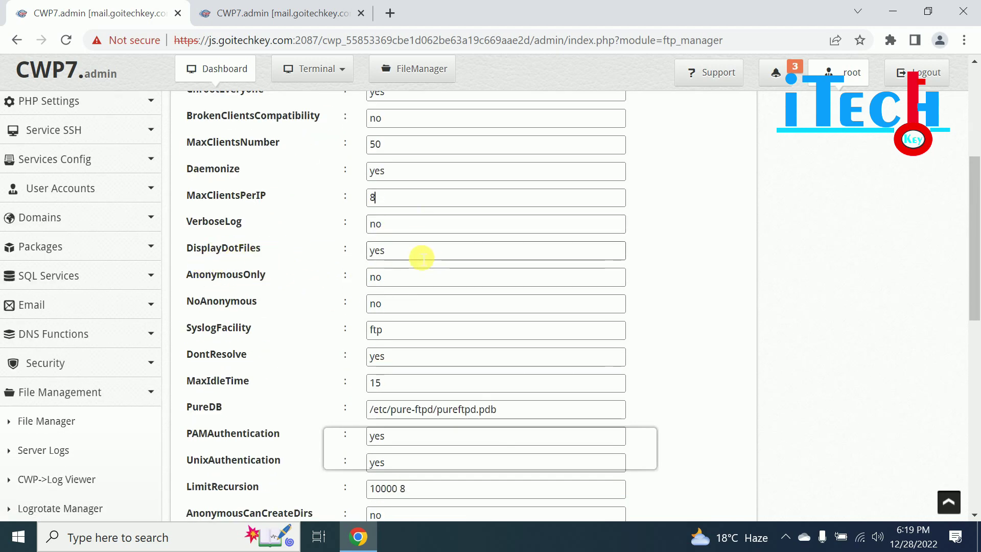
Go through the remaining FTP settings from SyslogFacility to CustomerProof and submit the configuration update.
scroll(256, 281, down, 3)
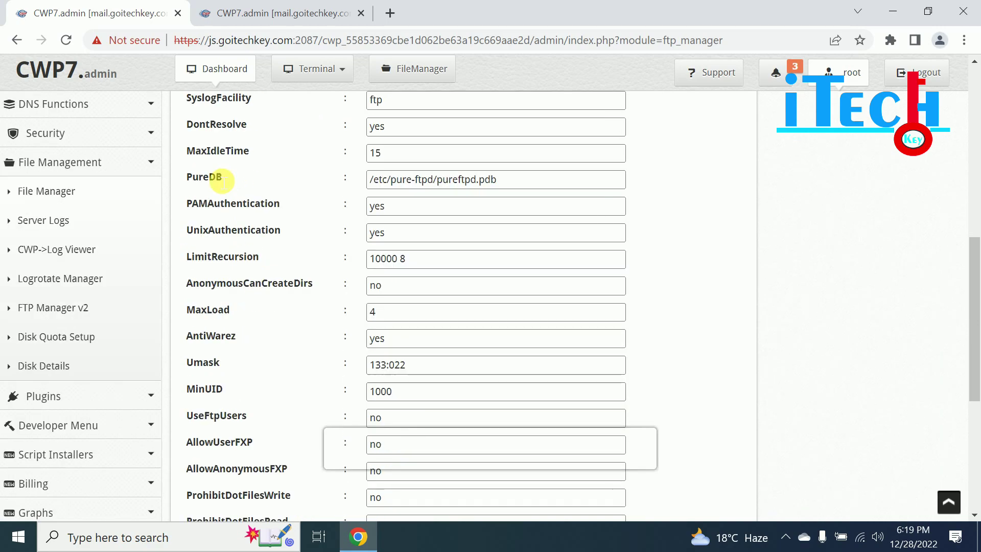
click(423, 185)
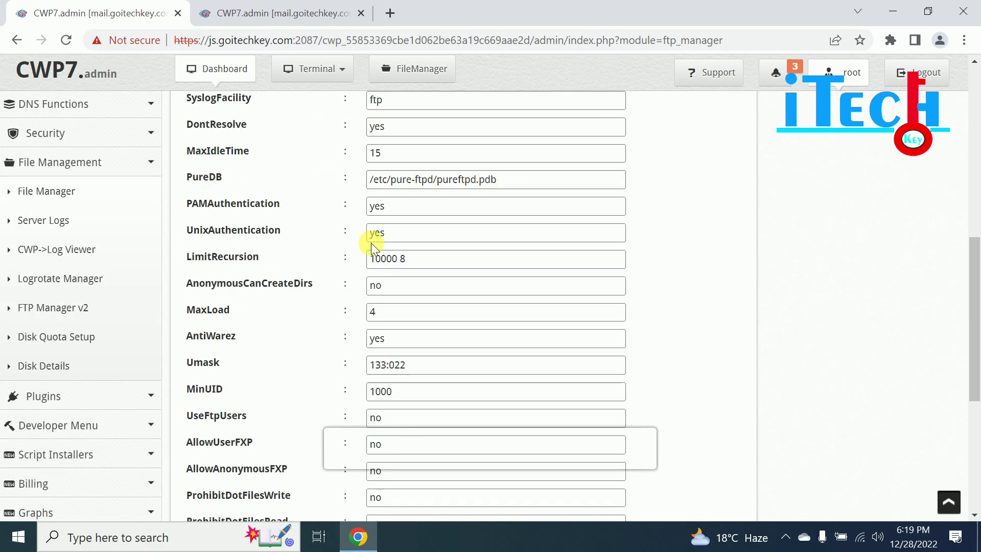
scroll(361, 243, down, 1)
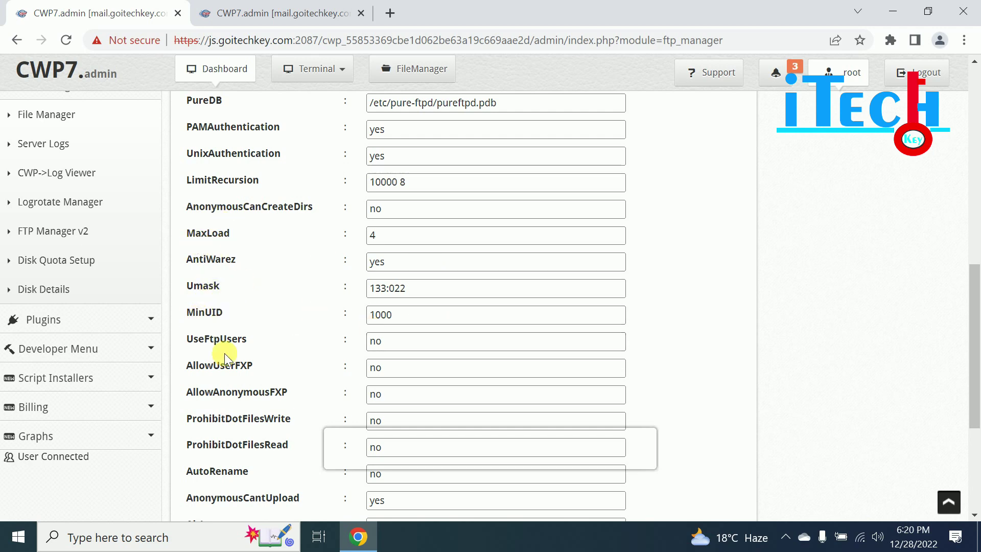
scroll(263, 348, down, 3)
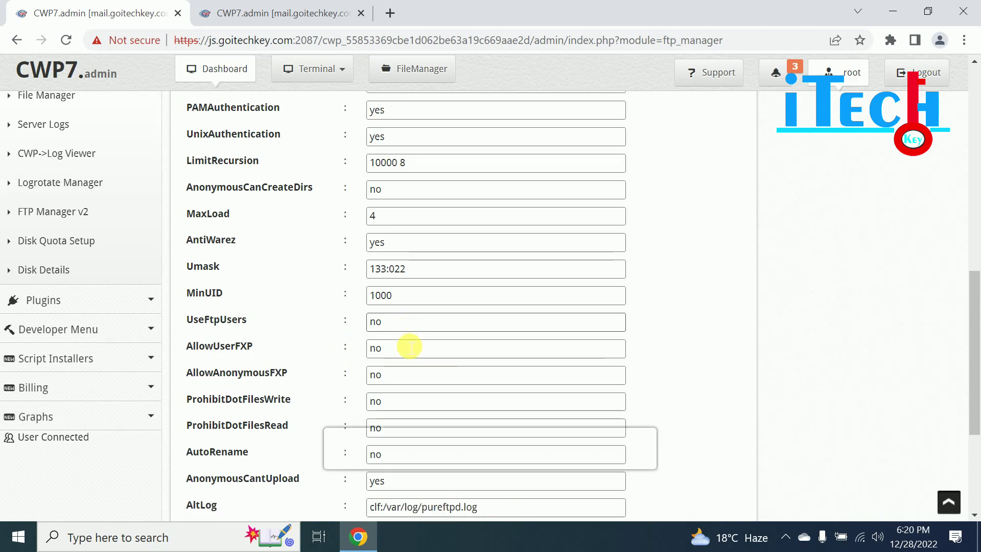
scroll(248, 309, down, 3)
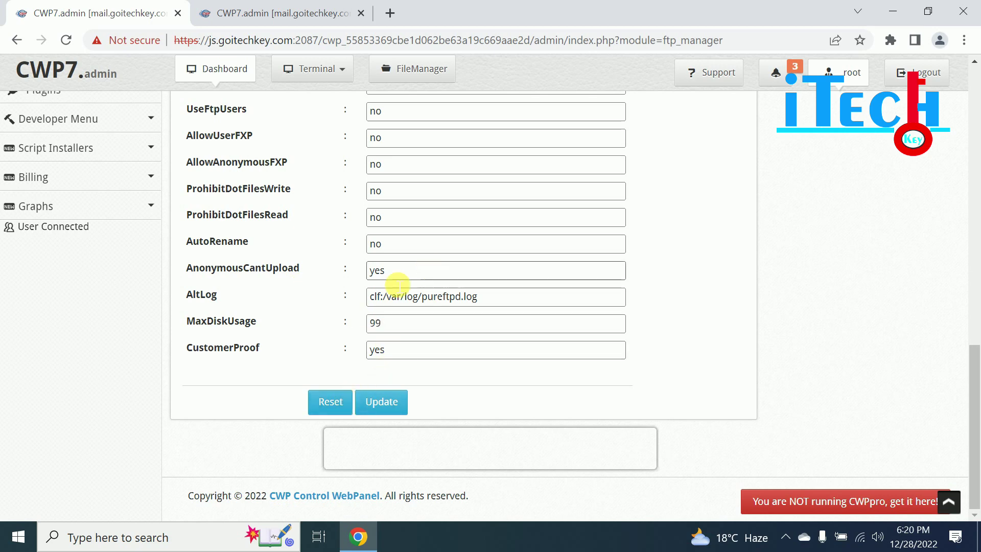
click(387, 403)
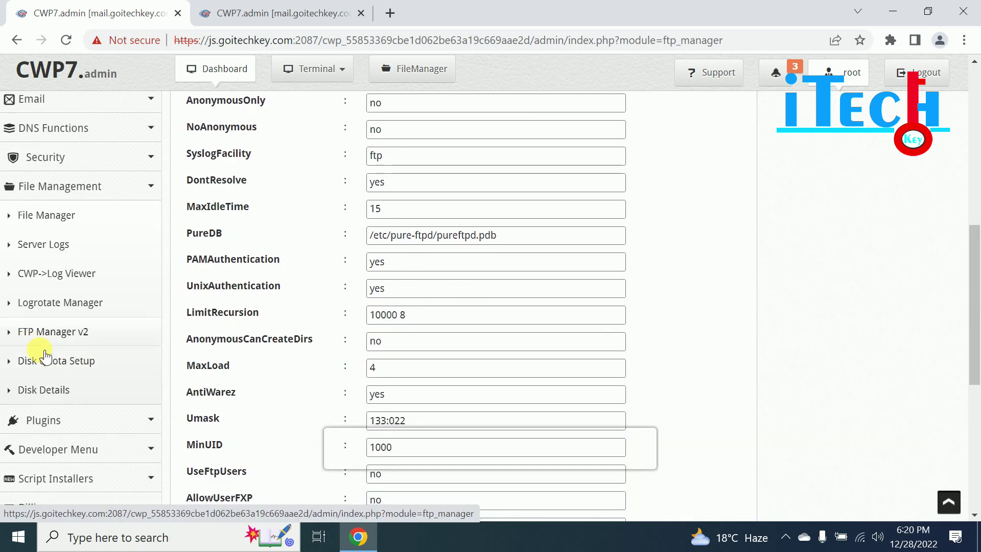
Open Disk Quota Setup, load the linked forum instructions in a new tab and review the quota configuration page.
click(49, 367)
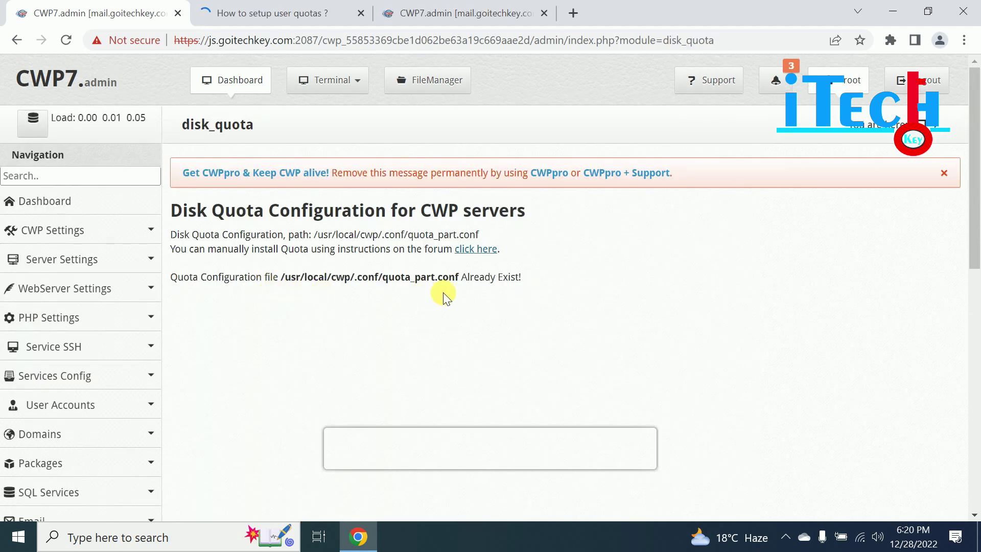
scroll(359, 311, down, 2)
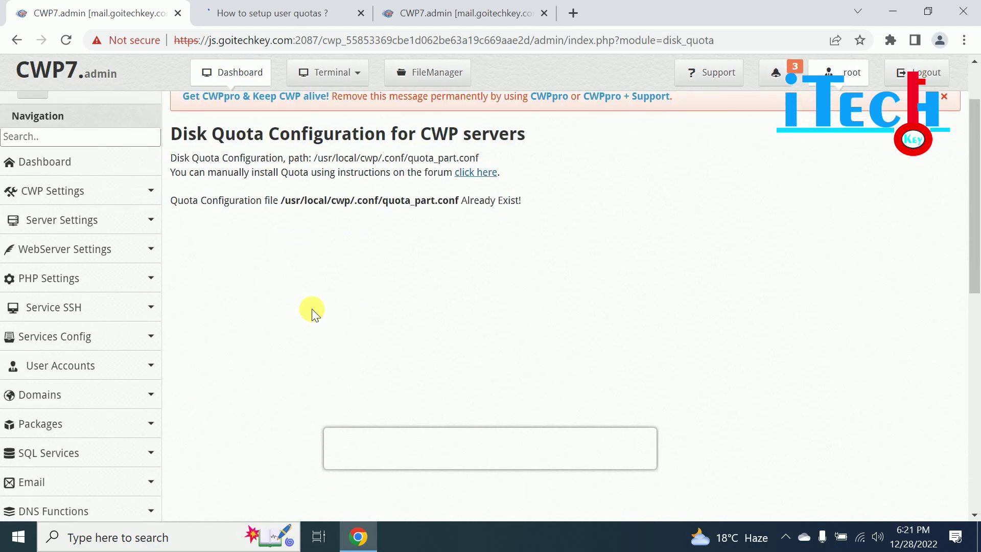
scroll(312, 308, down, 4)
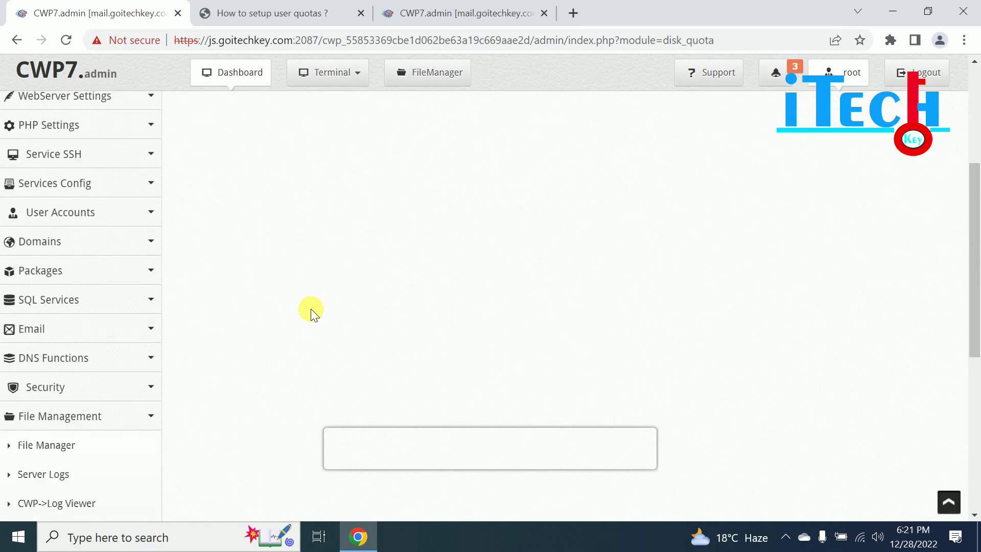
Open Disk Details and review the fdisk, software RAID, partition and inode information.
scroll(311, 309, down, 3)
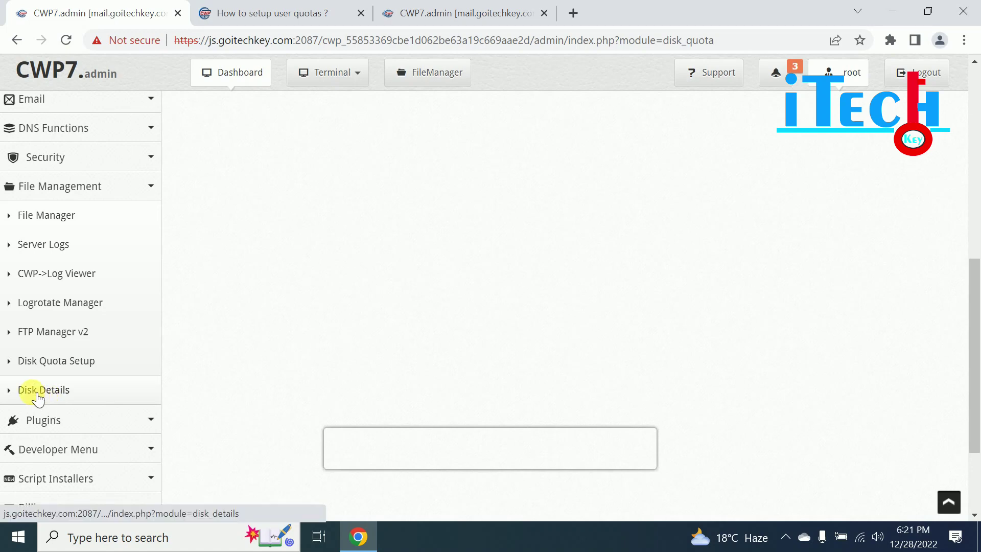
click(36, 393)
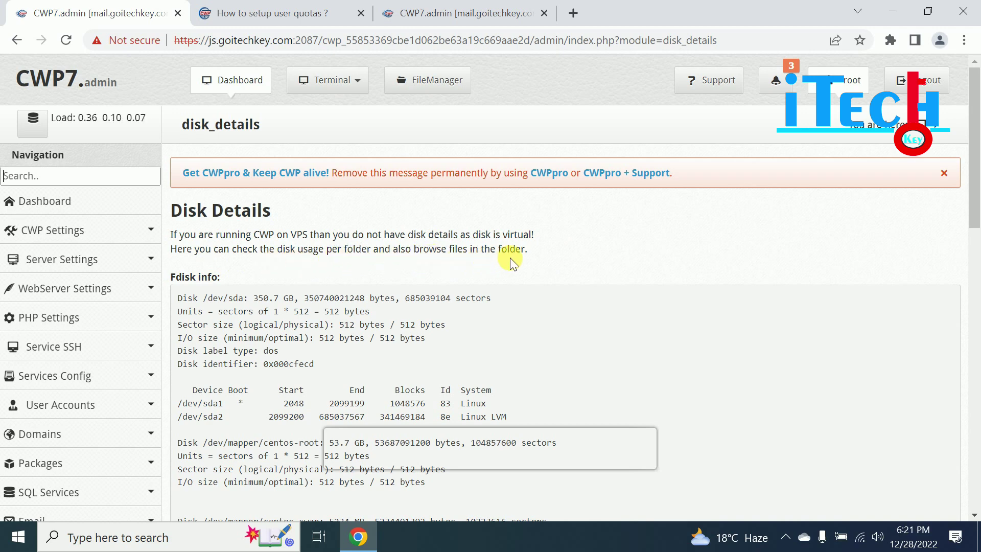
scroll(474, 270, down, 3)
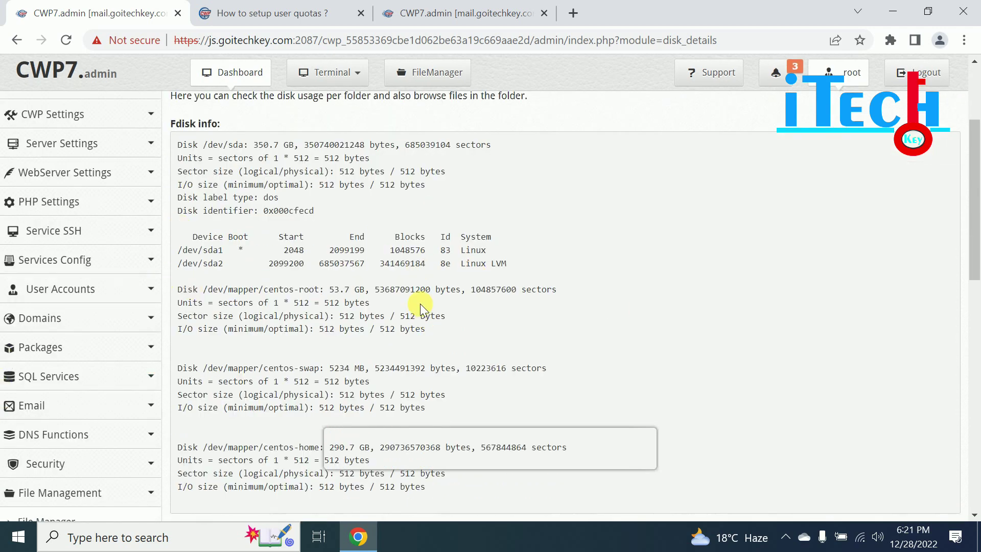
scroll(390, 299, down, 1)
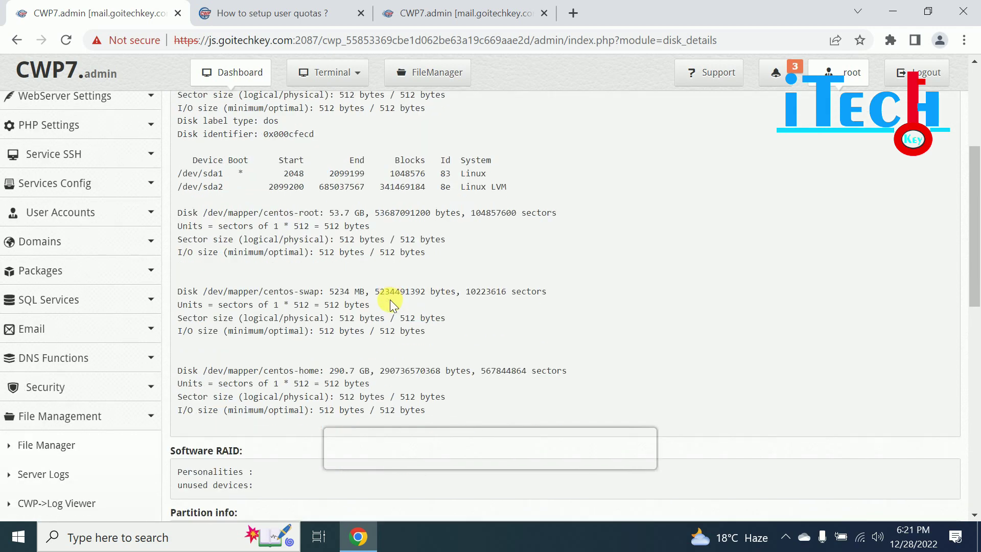
scroll(215, 156, down, 5)
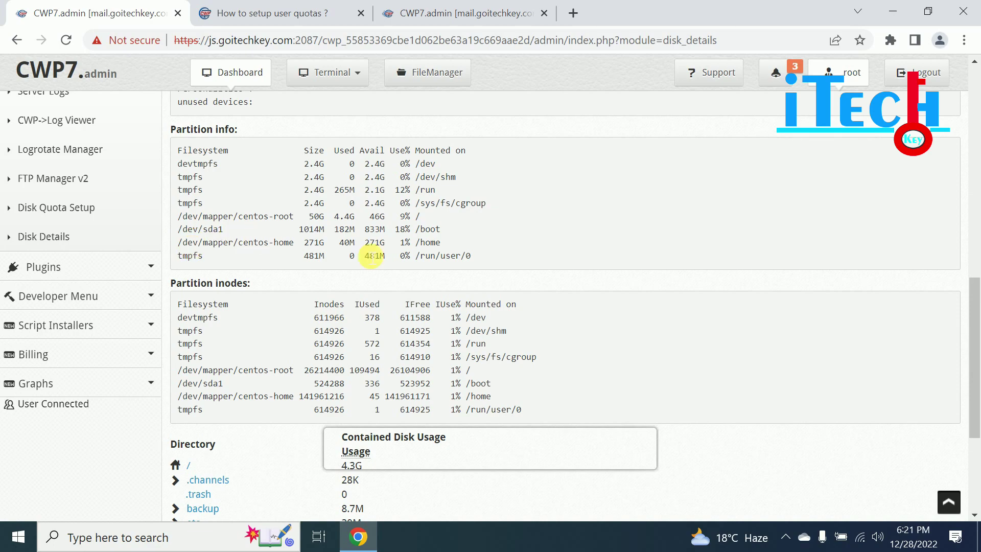
Review the directory disk usage list and the partition inode table in Disk Details.
scroll(355, 254, down, 4)
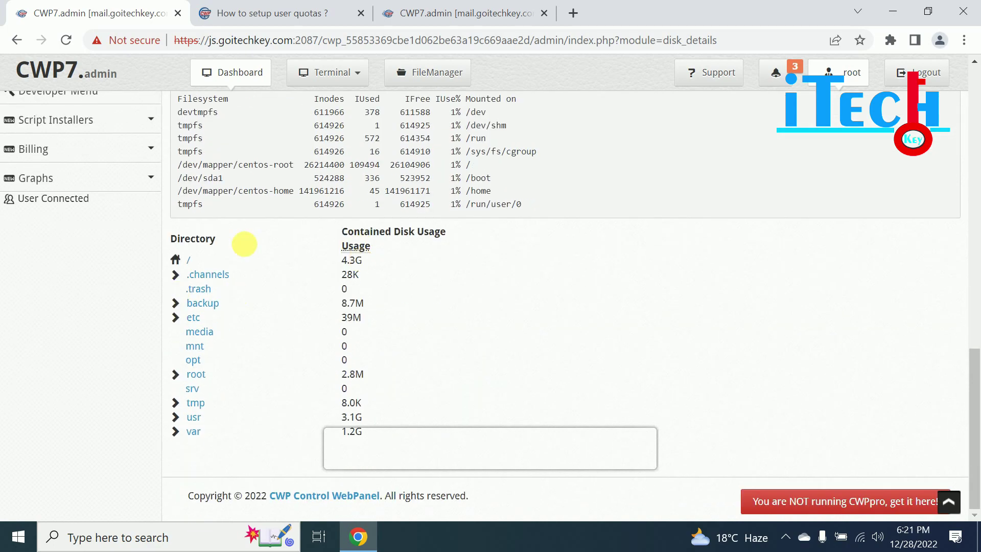
scroll(194, 228, up, 3)
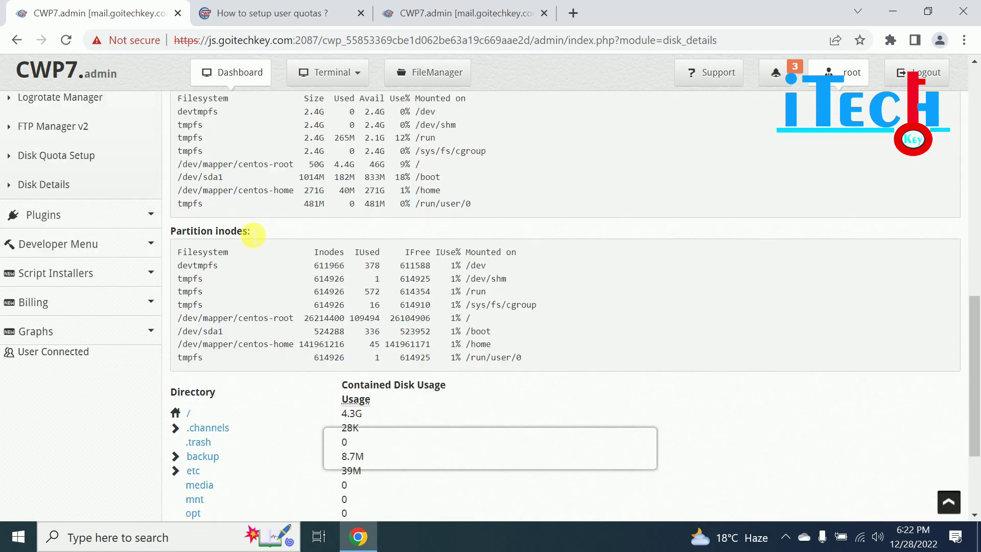
scroll(279, 308, down, 1)
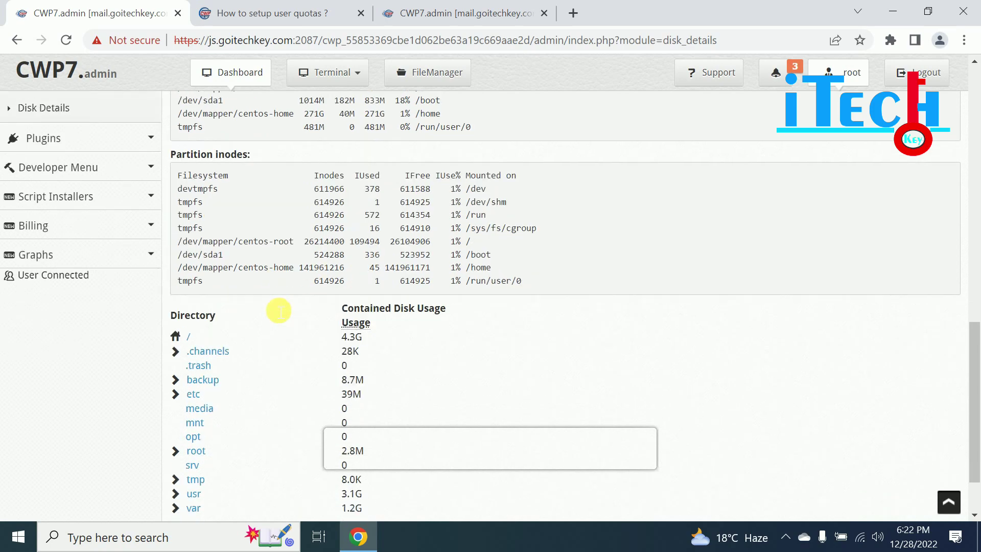
scroll(280, 309, up, 4)
Open ShoutCast Manager (old) from the Plugins section and review its server installation and removal options.
click(88, 372)
scroll(88, 374, down, 2)
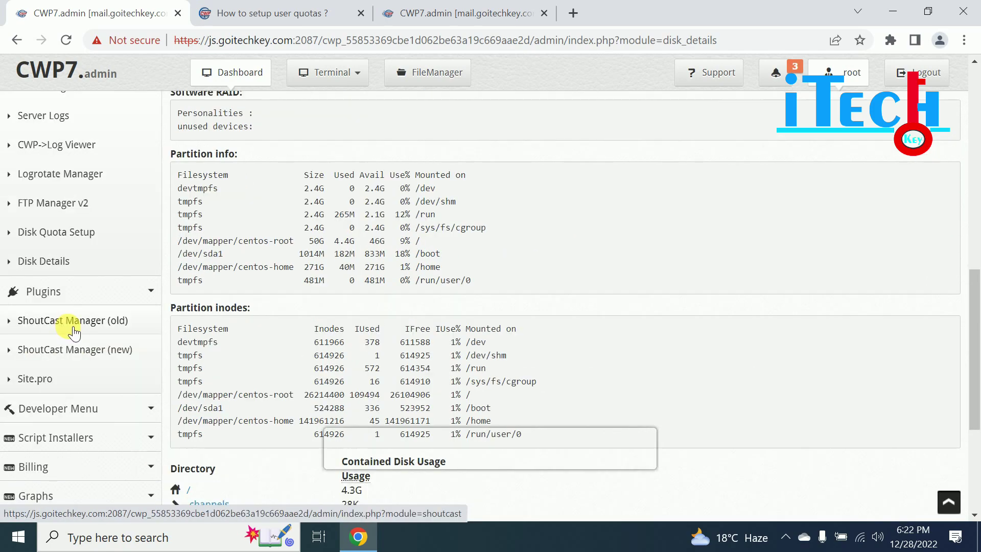
click(75, 291)
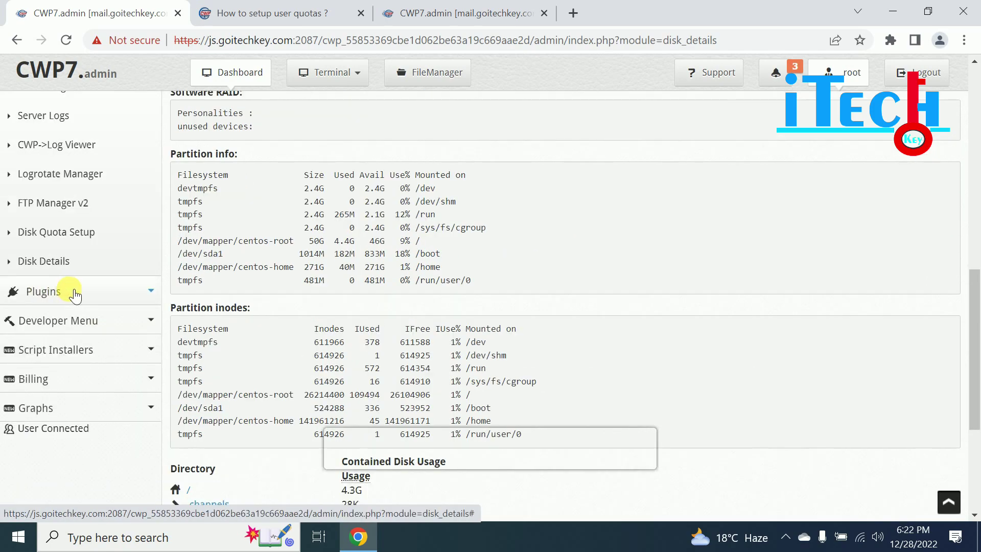
click(74, 291)
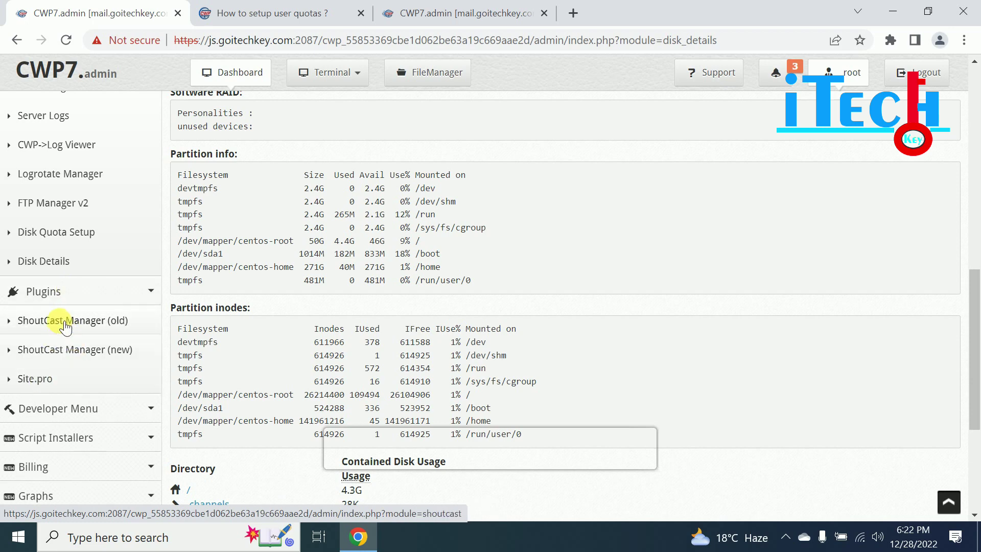
click(86, 322)
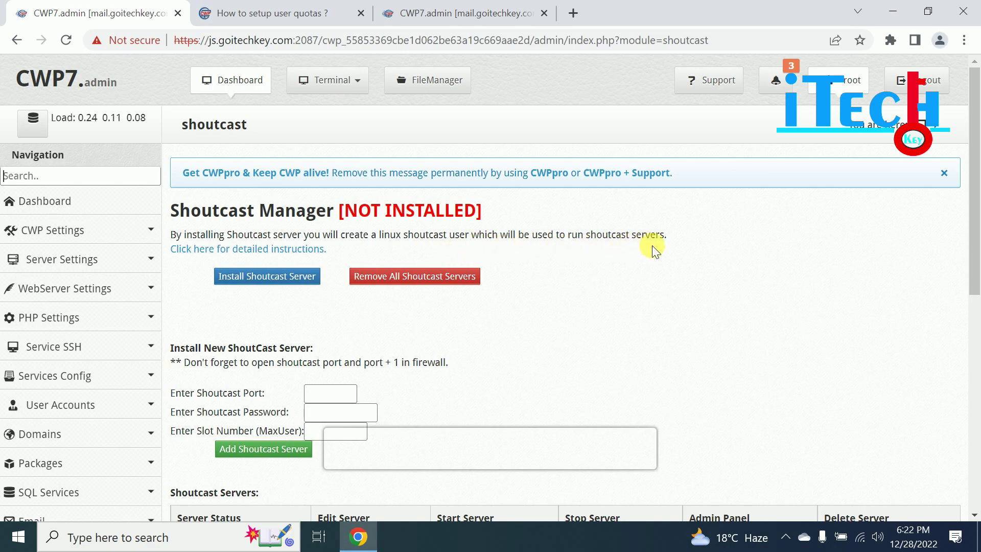
scroll(600, 281, down, 3)
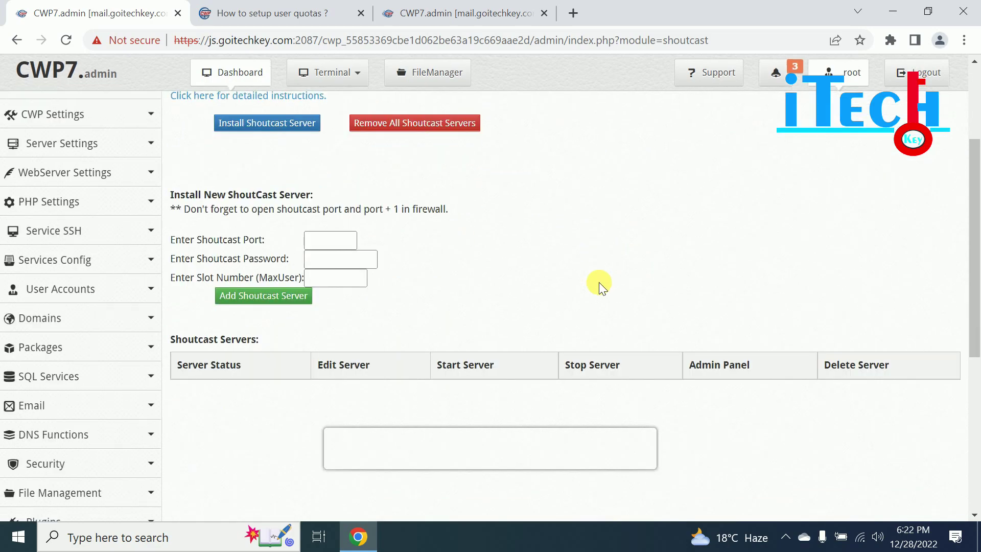
scroll(599, 282, up, 3)
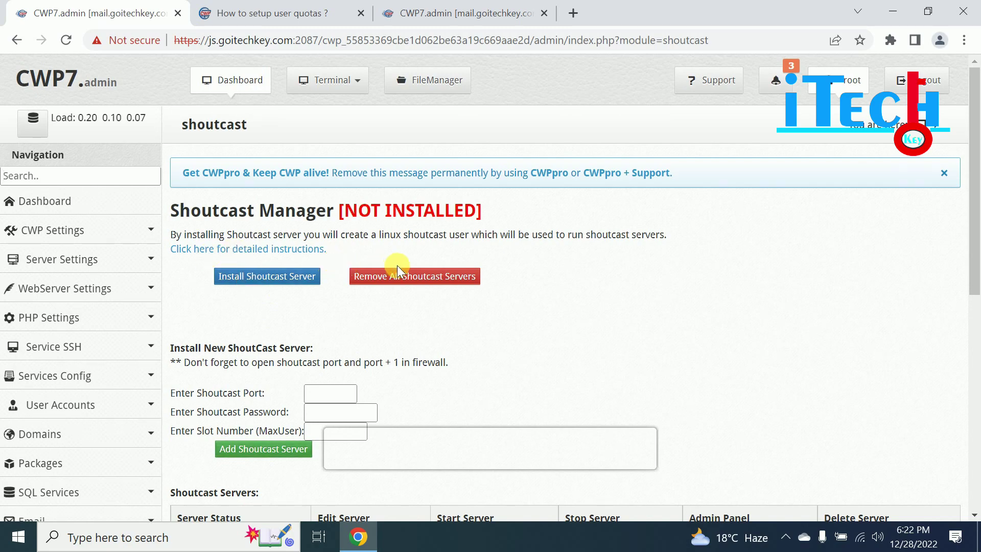
scroll(416, 295, down, 1)
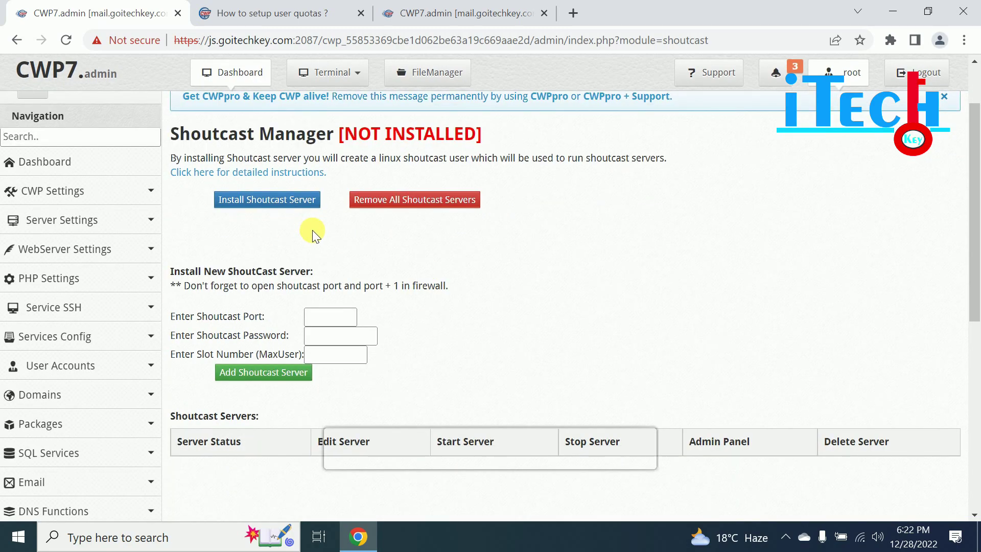
Go through the port, password and slot number fields for a new ShoutCast server and the Shoutcast Servers table.
scroll(345, 242, down, 1)
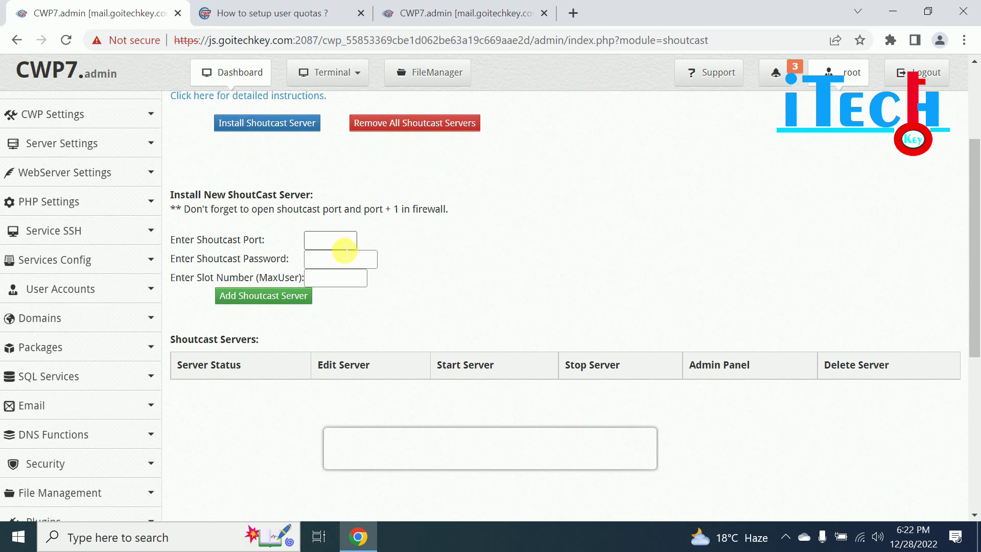
scroll(317, 205, down, 1)
click(335, 164)
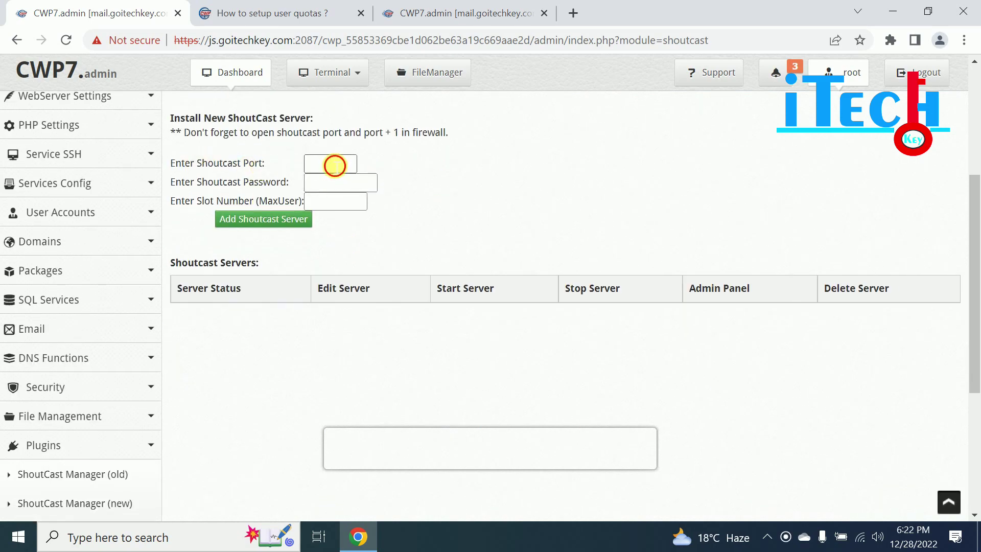
click(324, 188)
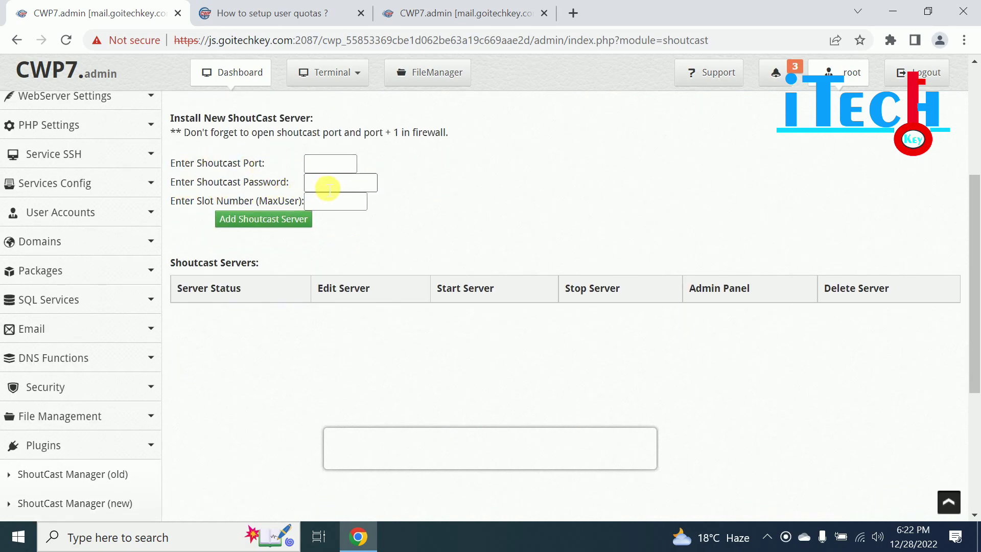
scroll(217, 219, down, 1)
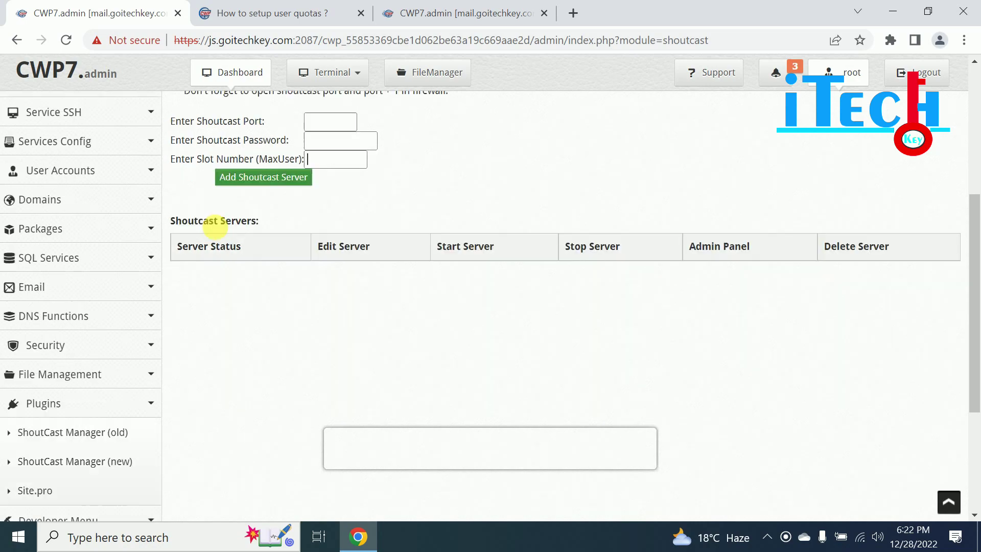
View ShoutCast Manager (new), and open the Site.pro plugin to review its API configuration form.
scroll(112, 323, down, 3)
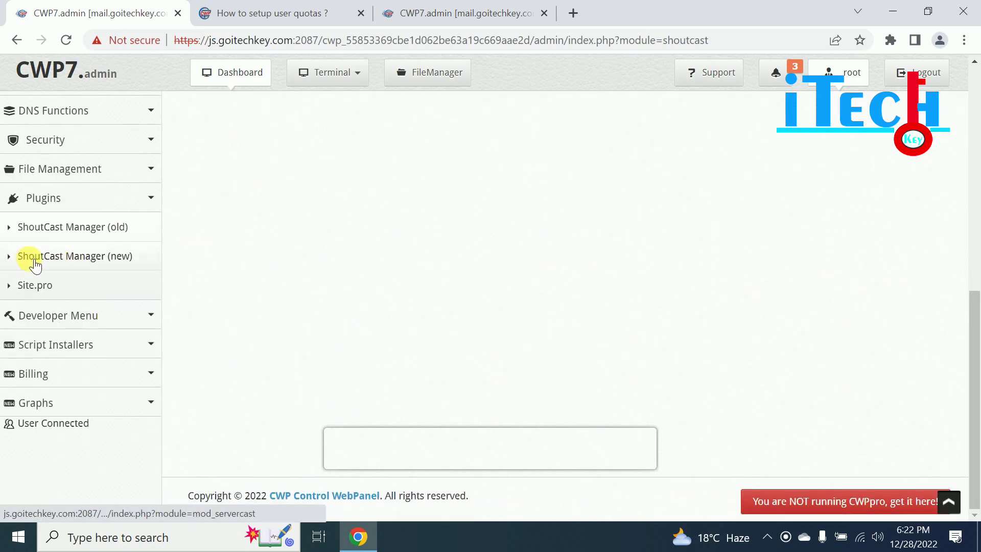
click(65, 262)
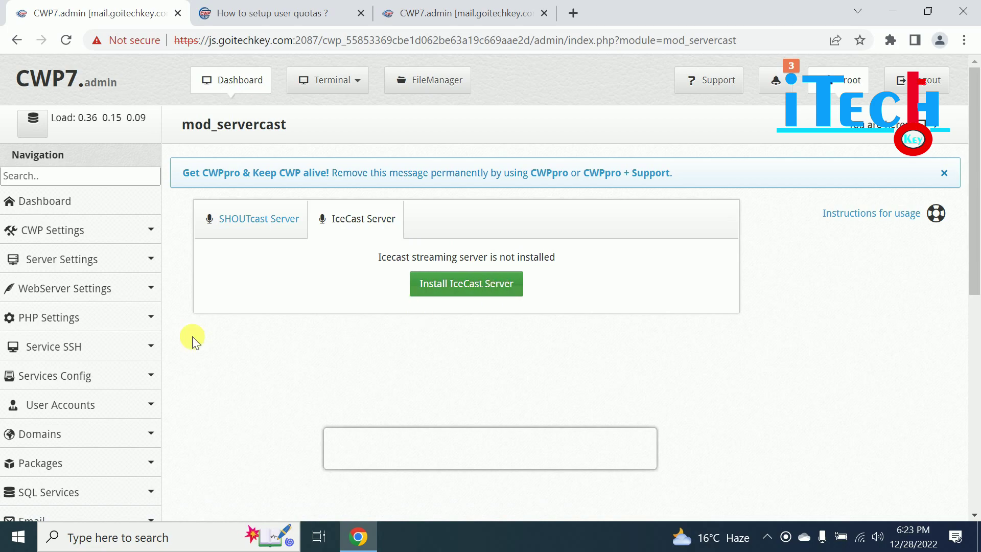
scroll(44, 311, down, 8)
click(35, 303)
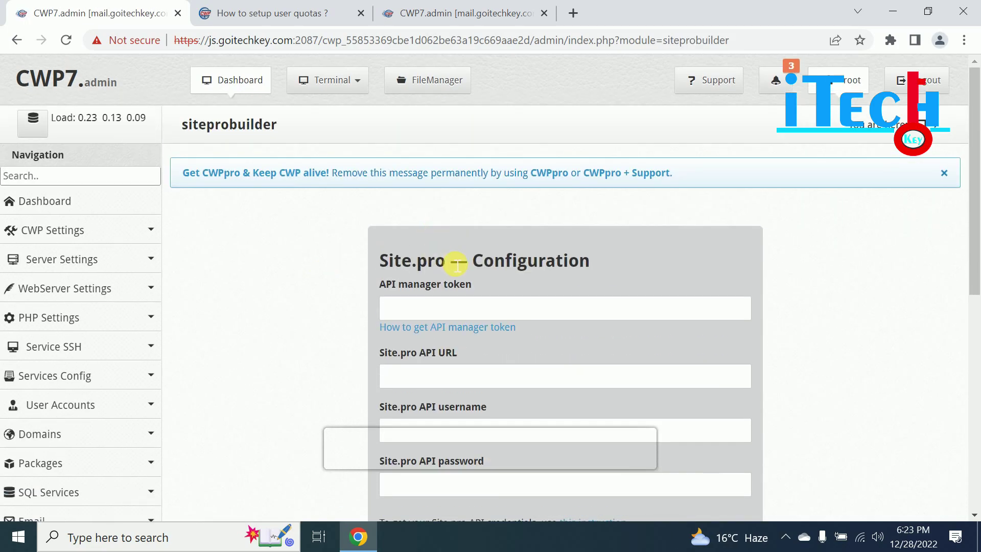
scroll(317, 310, down, 3)
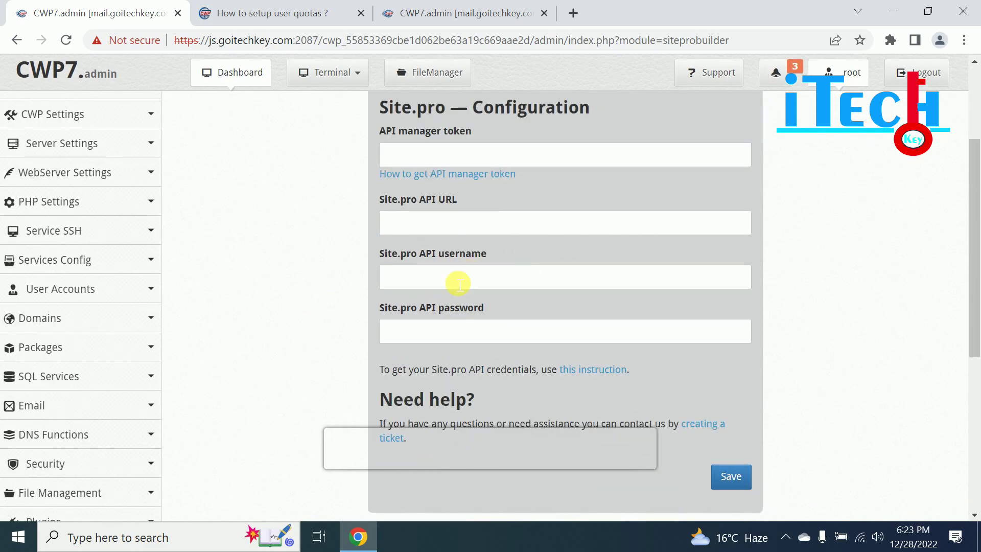
scroll(92, 360, down, 1)
Open the Example Module from the developer section and review its introduction and CPU information.
scroll(92, 360, down, 6)
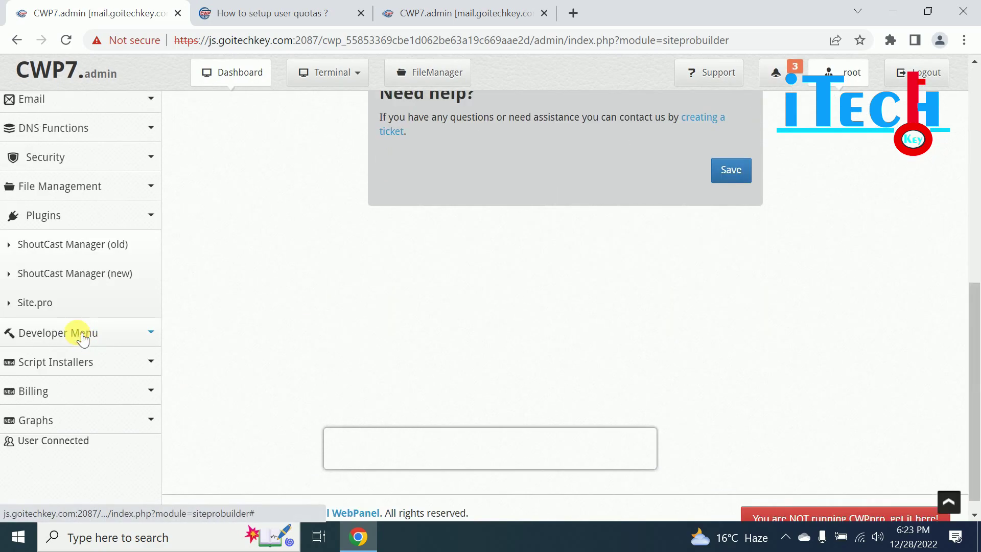
click(81, 339)
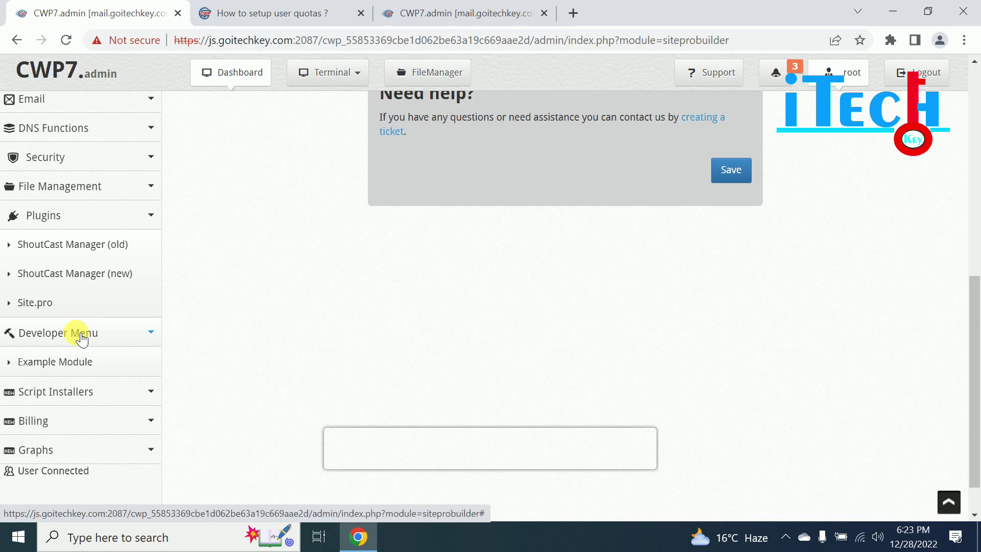
click(33, 363)
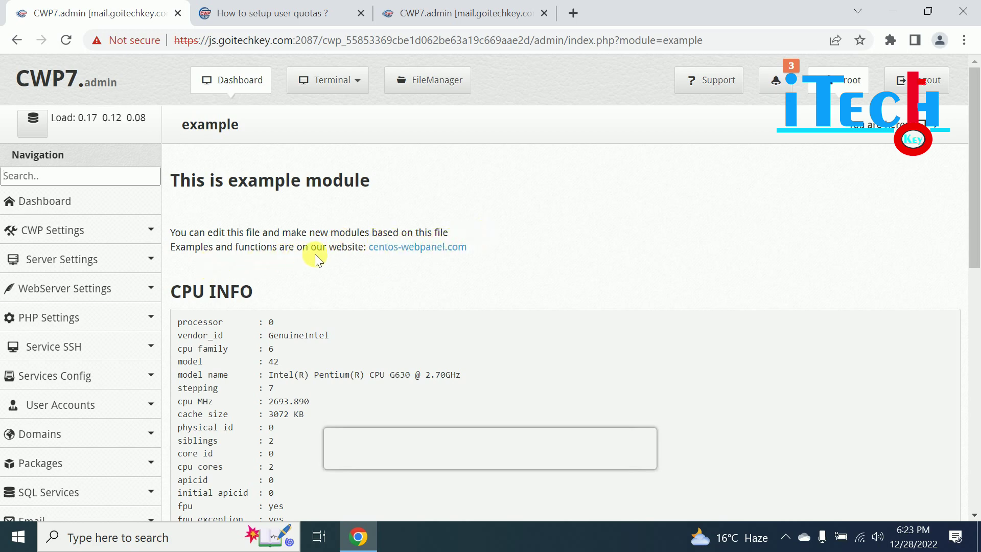
scroll(344, 290, down, 4)
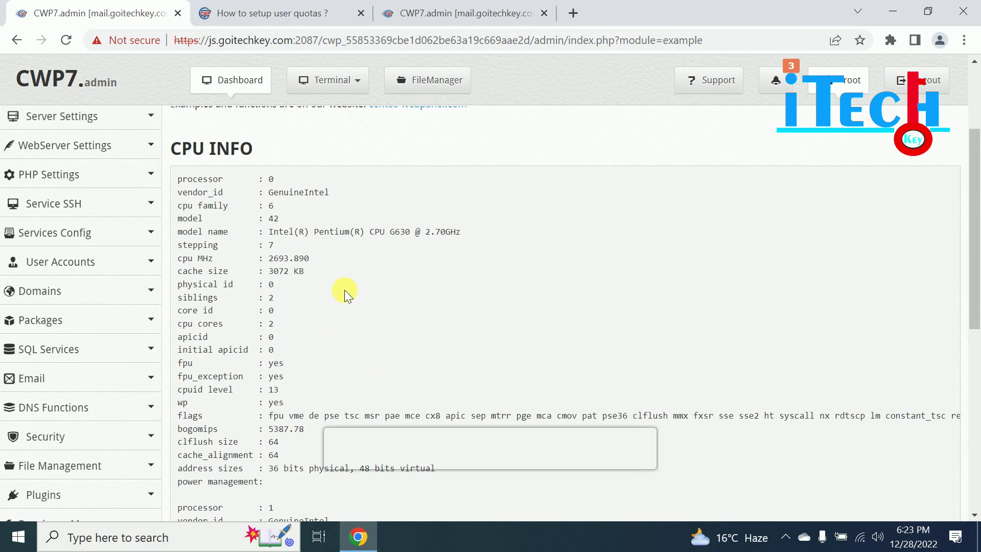
scroll(345, 290, up, 4)
scroll(345, 290, down, 4)
scroll(345, 290, up, 4)
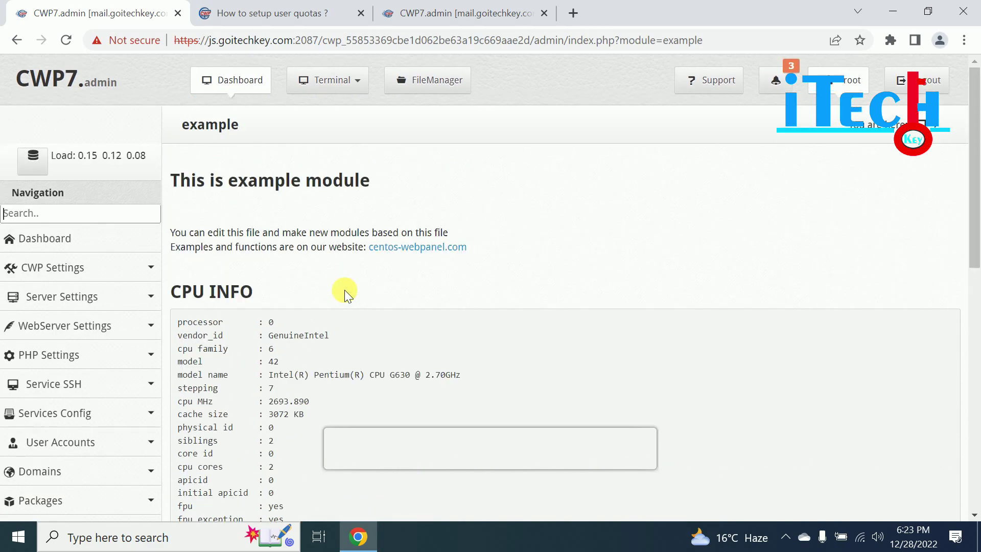
View the Scripts Manager with its Softaculous and Sitepad installers, and open the WHMCS billing page.
scroll(345, 290, down, 10)
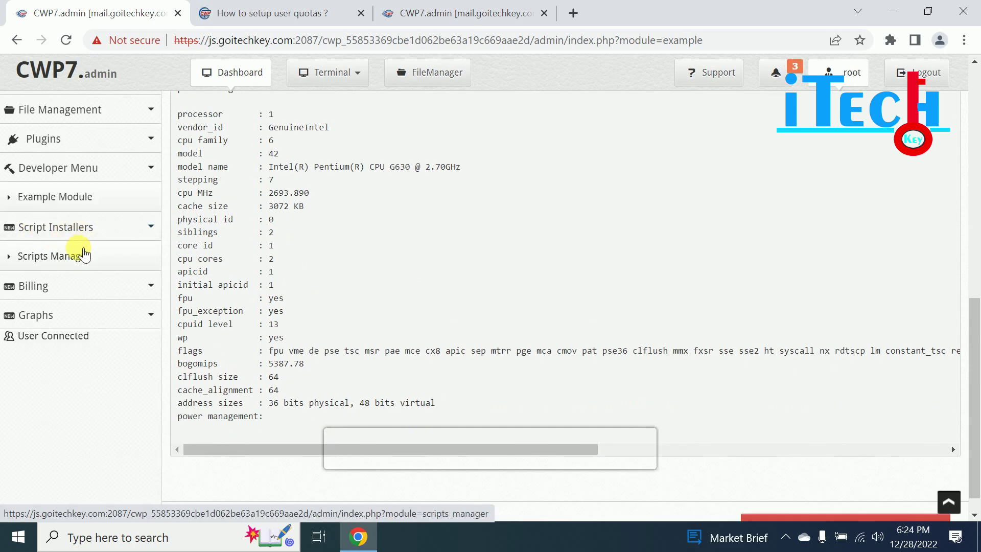
click(42, 260)
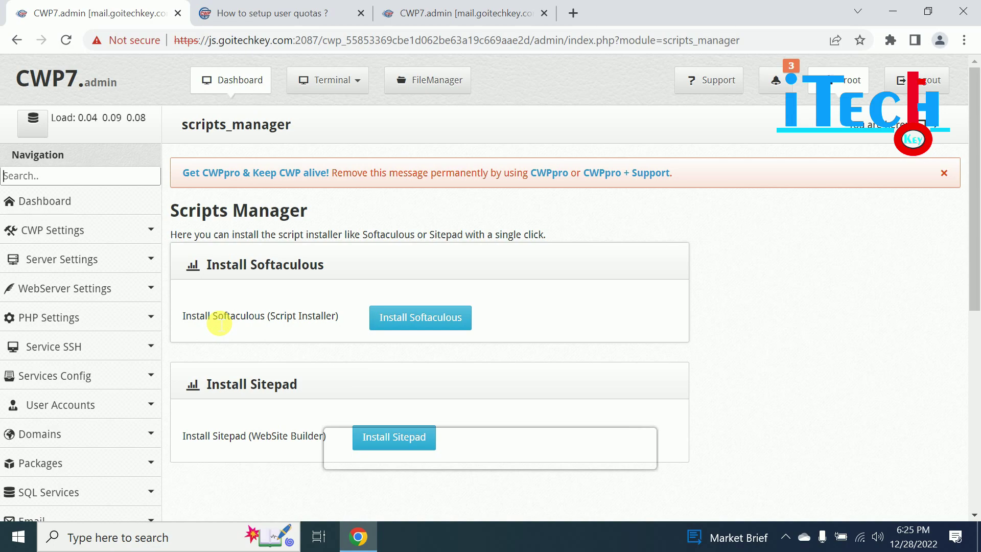
scroll(20, 317, down, 6)
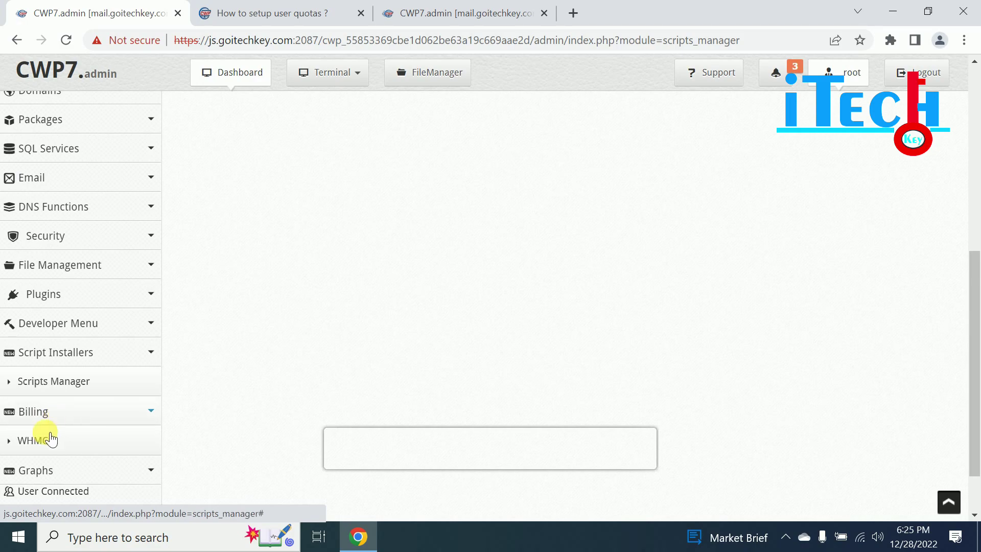
click(32, 441)
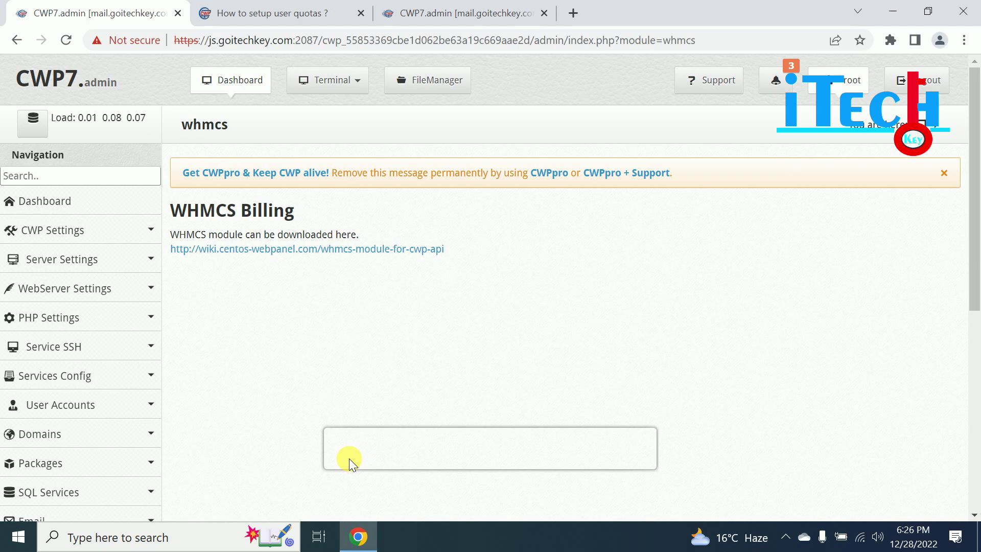
Open Netdata under Graphs, accept the high resource demand confirmation and start the Netdata installation.
scroll(44, 440, down, 5)
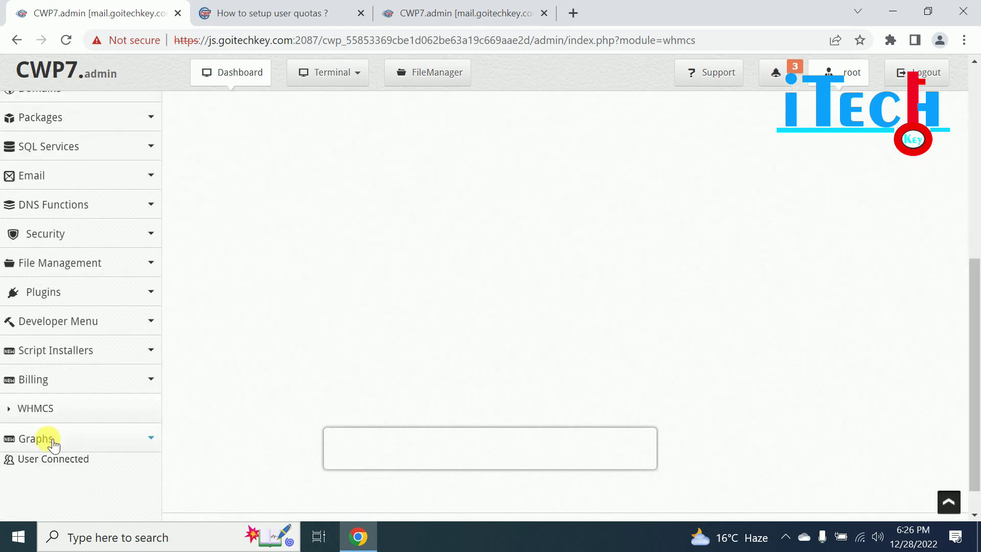
click(45, 443)
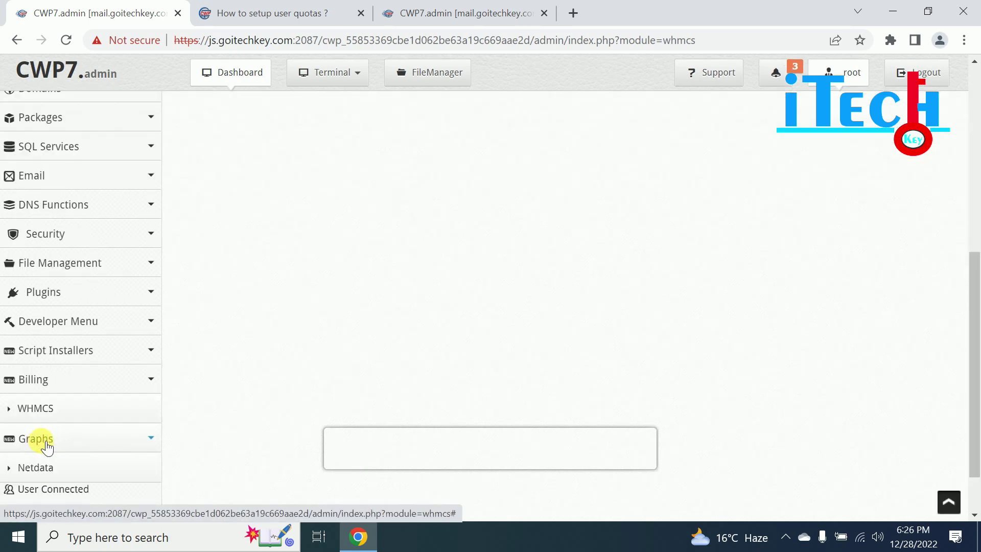
scroll(51, 468, down, 1)
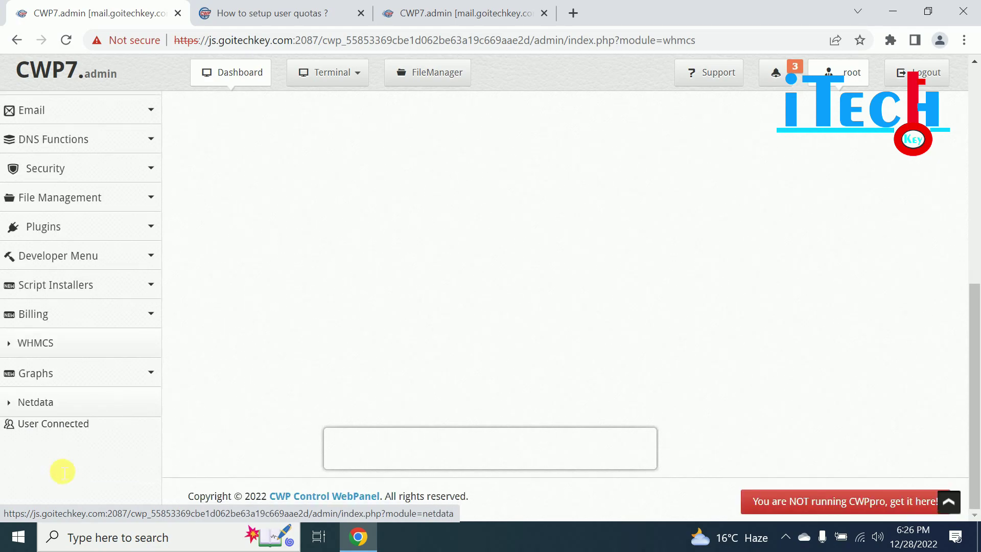
click(35, 402)
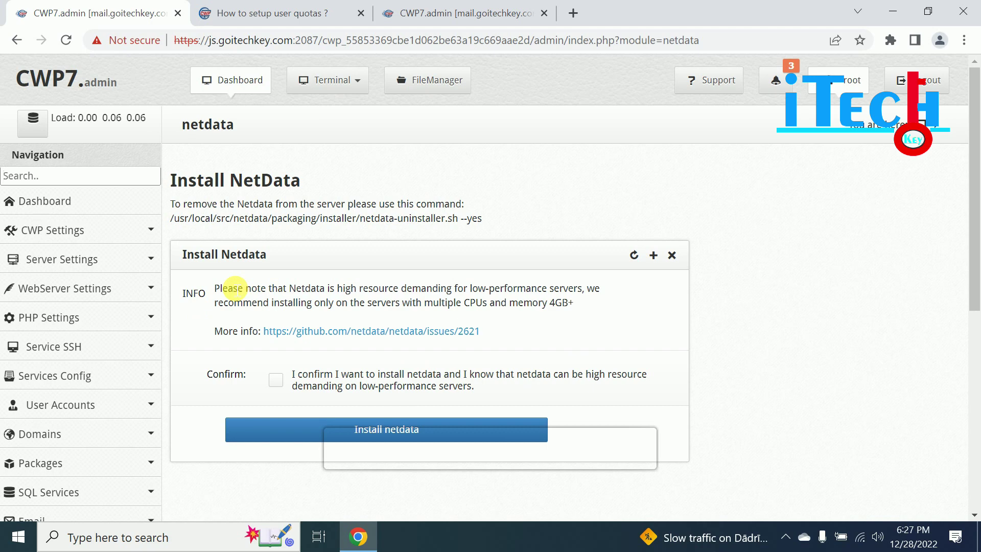
click(280, 381)
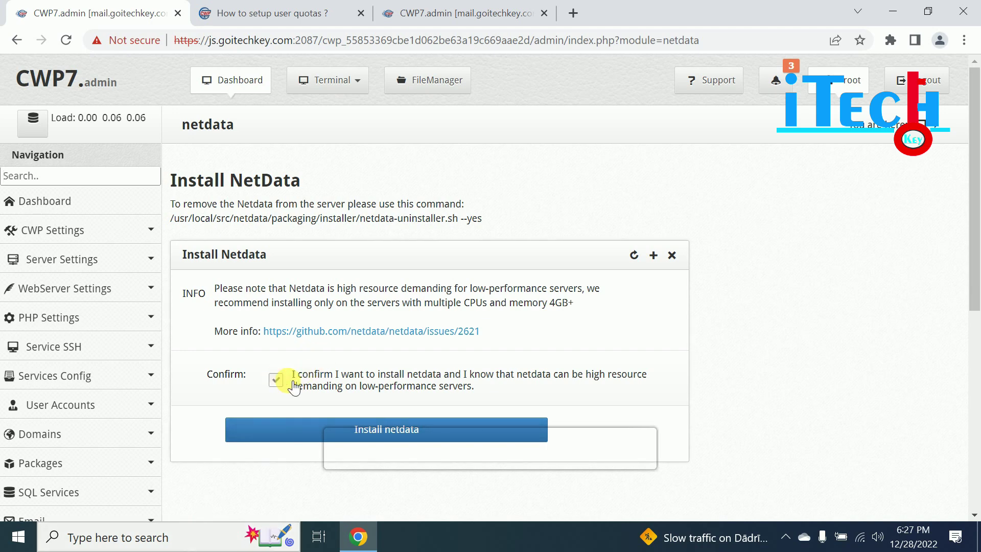
click(394, 434)
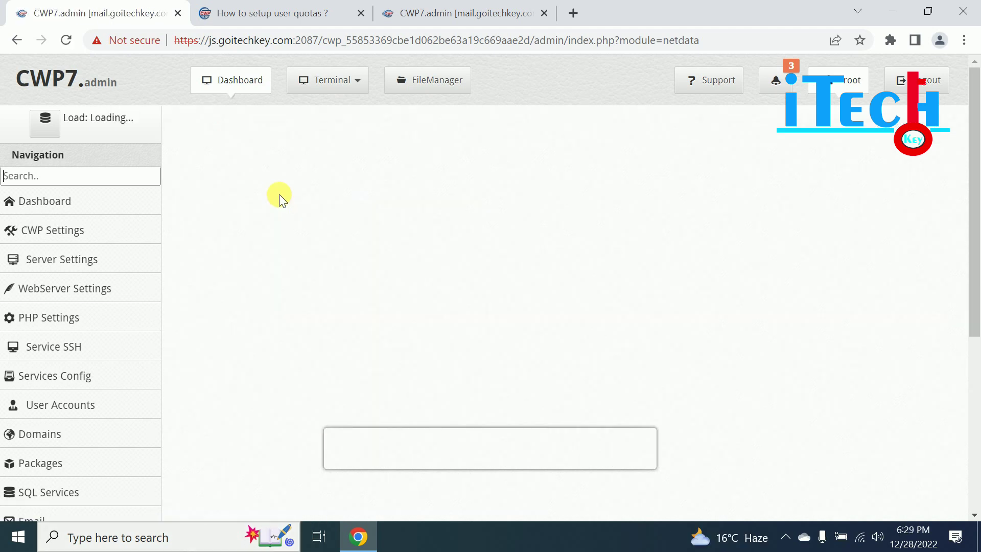